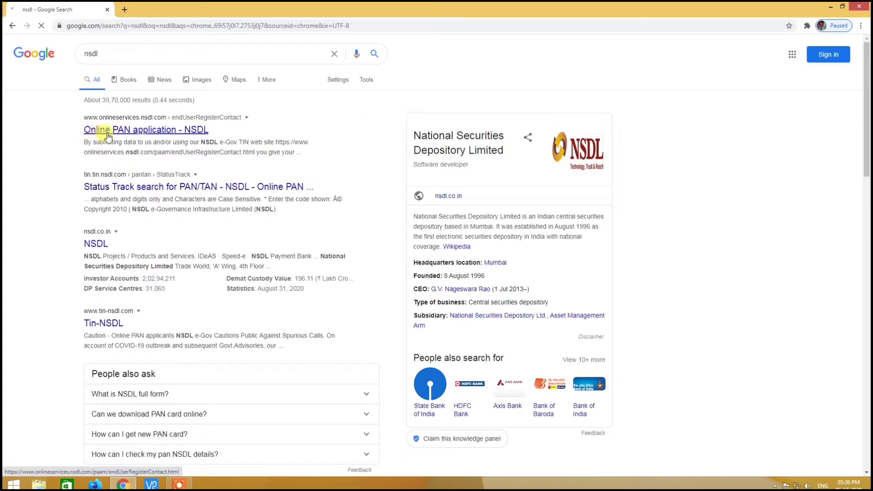
# - Open the 'Online PAN application - NSDL' result from the Google search for nsdl
pyautogui.click(181, 132)
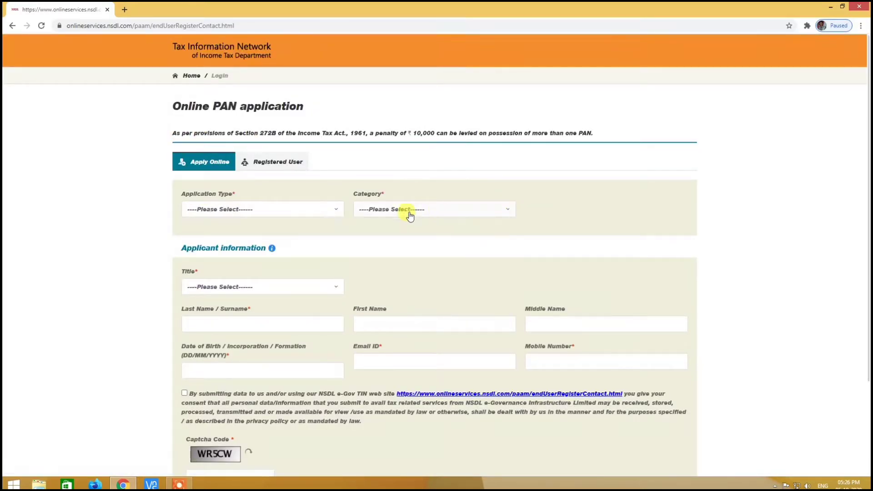
# - Choose application type New PAN - Indian Citizen (Form 49A) and category INDIVIDUAL
pyautogui.click(313, 210)
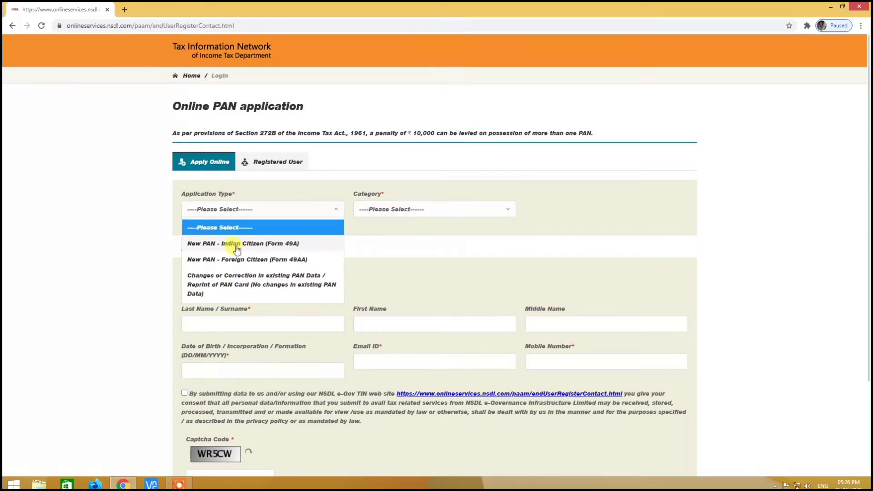
pyautogui.click(251, 249)
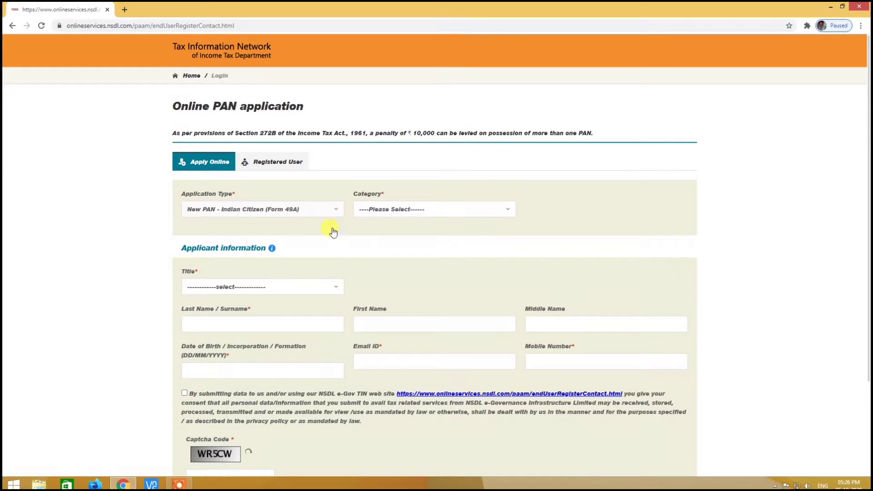
pyautogui.click(414, 212)
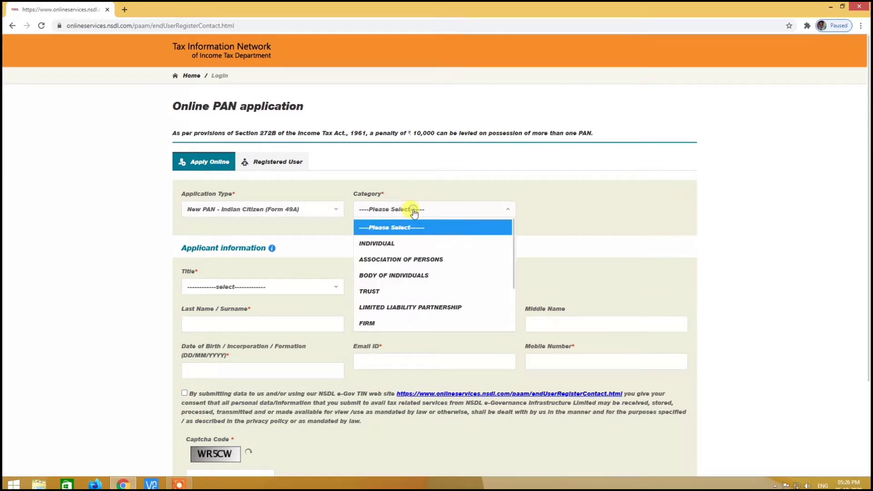
pyautogui.click(408, 243)
# - Set the title to Kumari and enter the applicant's name fields
pyautogui.scroll(-1, 335, 255)
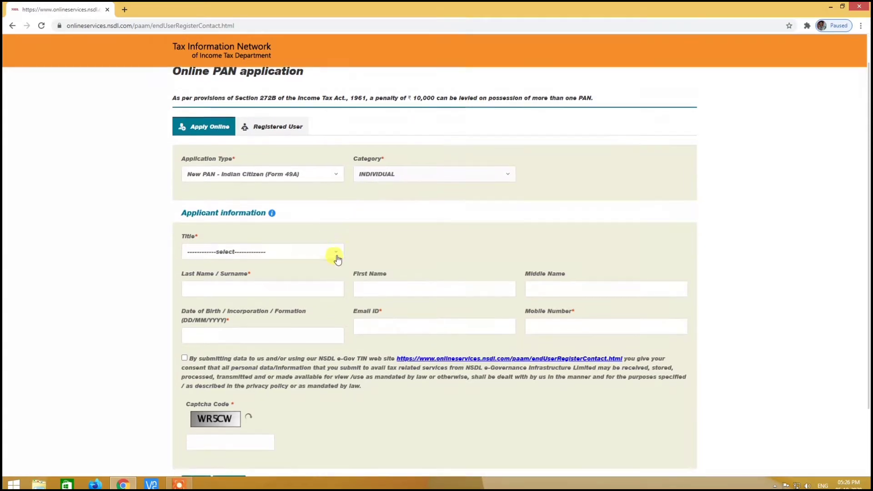
pyautogui.click(313, 242)
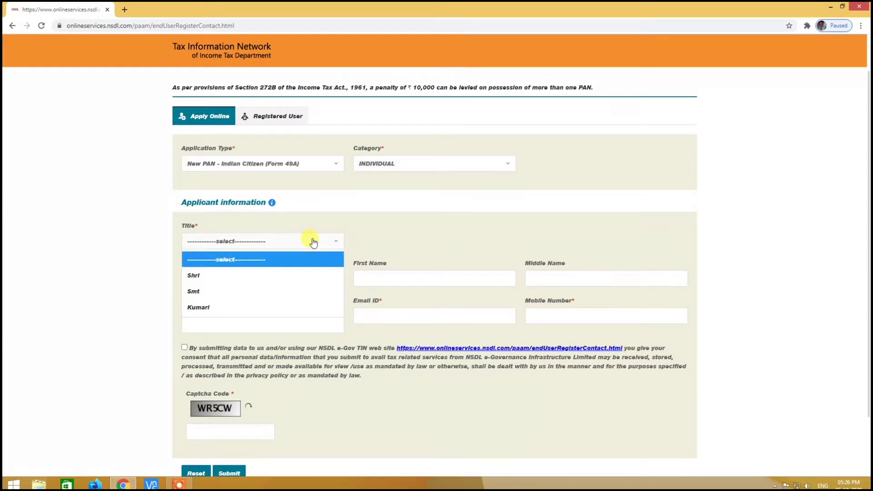
pyautogui.click(260, 309)
pyautogui.click(196, 280)
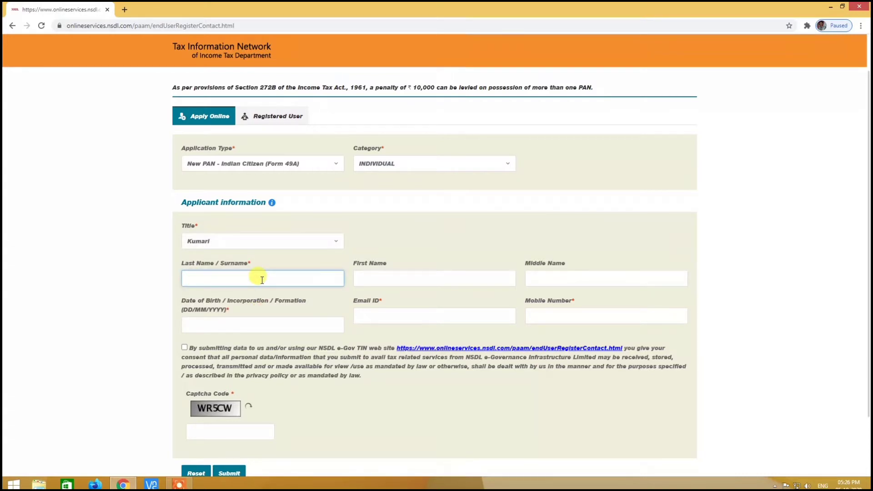
pyautogui.click(373, 279)
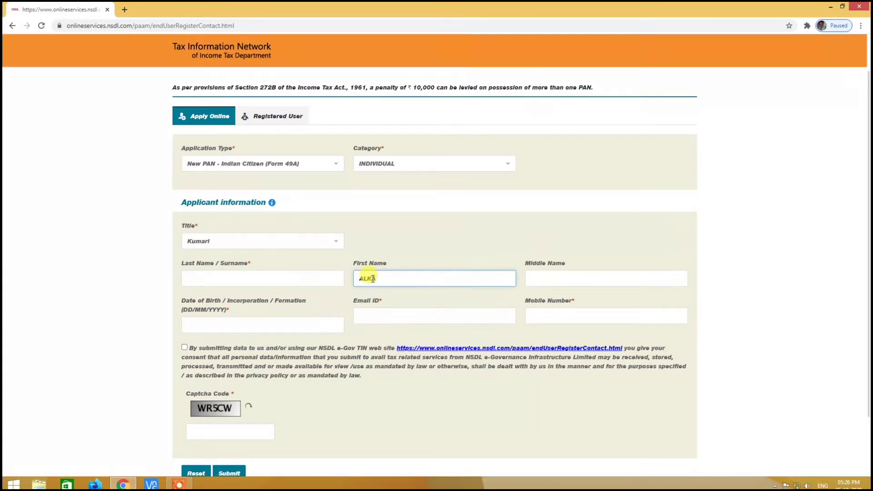
pyautogui.click(231, 324)
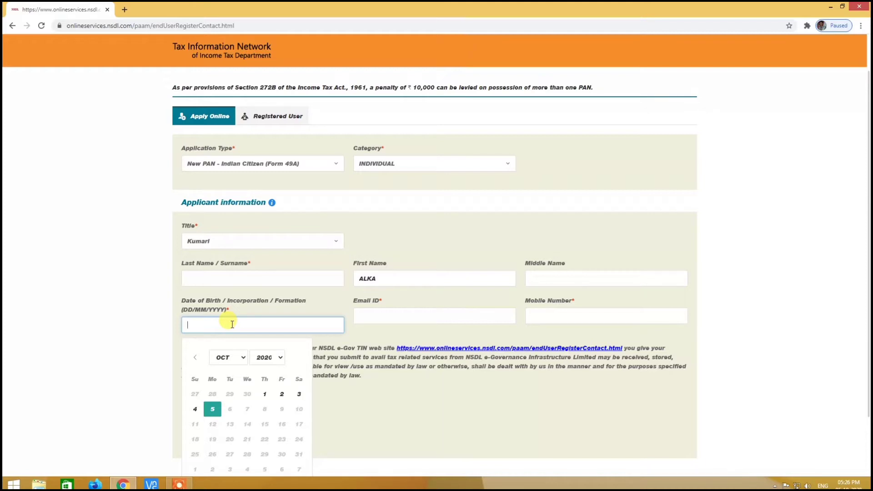
pyautogui.click(280, 358)
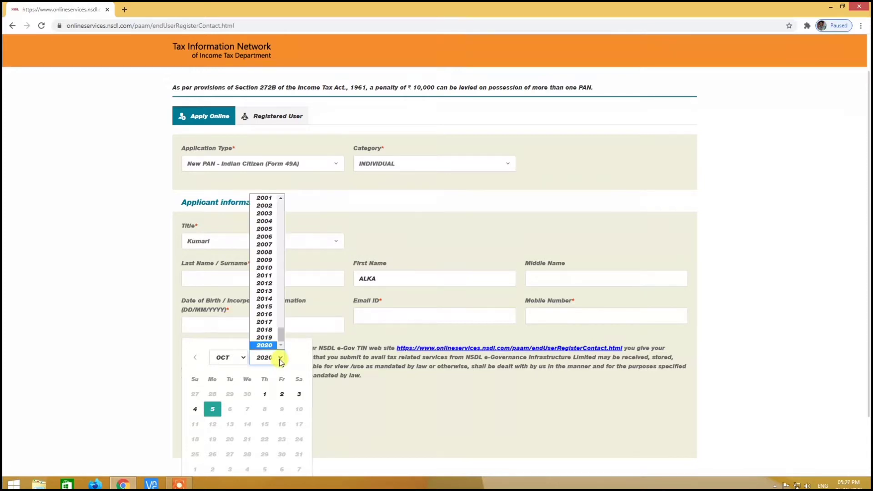
pyautogui.click(280, 199)
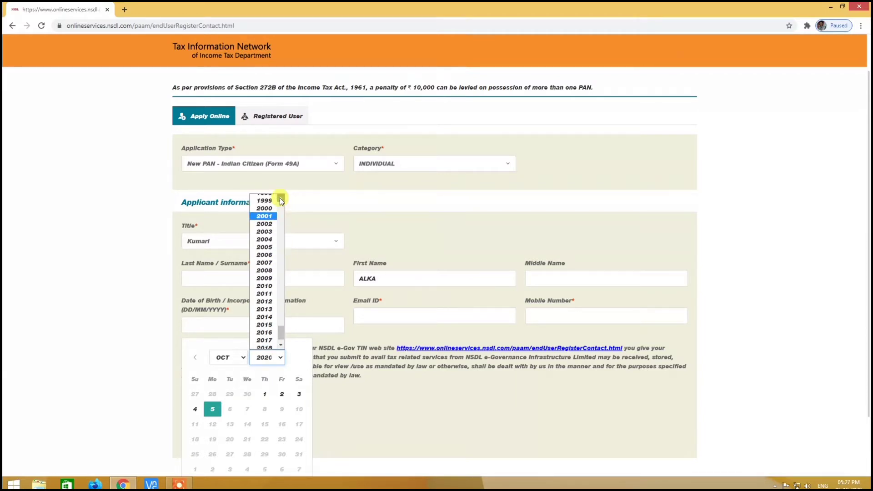
pyautogui.click(280, 198)
pyautogui.click(280, 198)
pyautogui.click(266, 224)
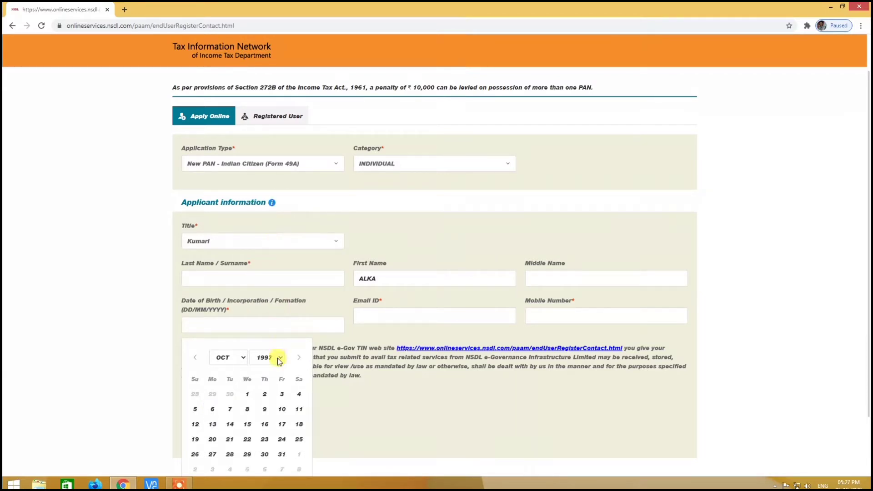
pyautogui.click(241, 358)
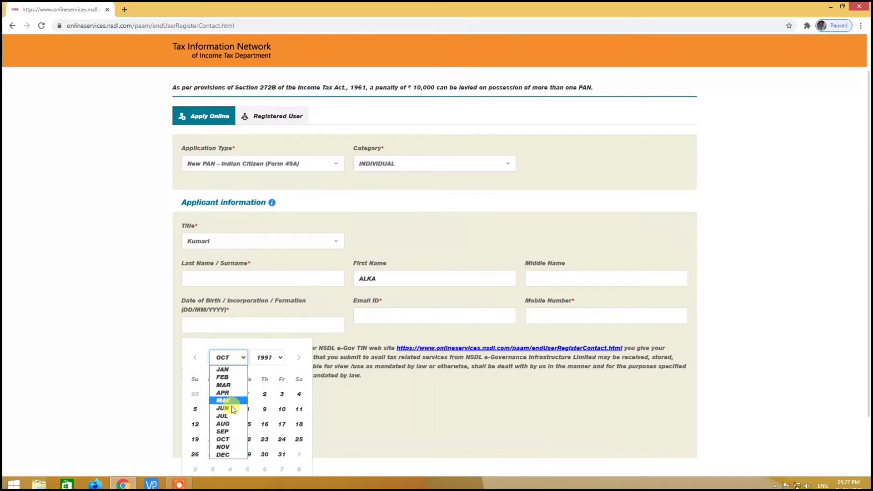
pyautogui.click(235, 447)
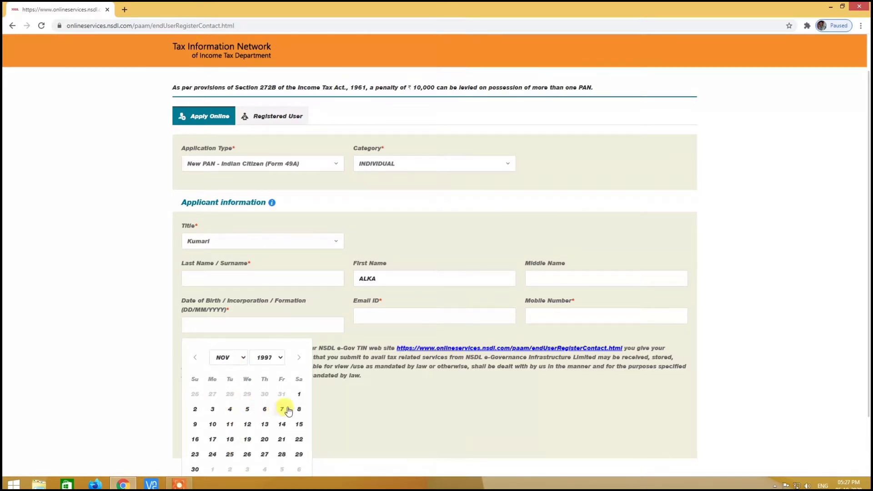
pyautogui.click(212, 409)
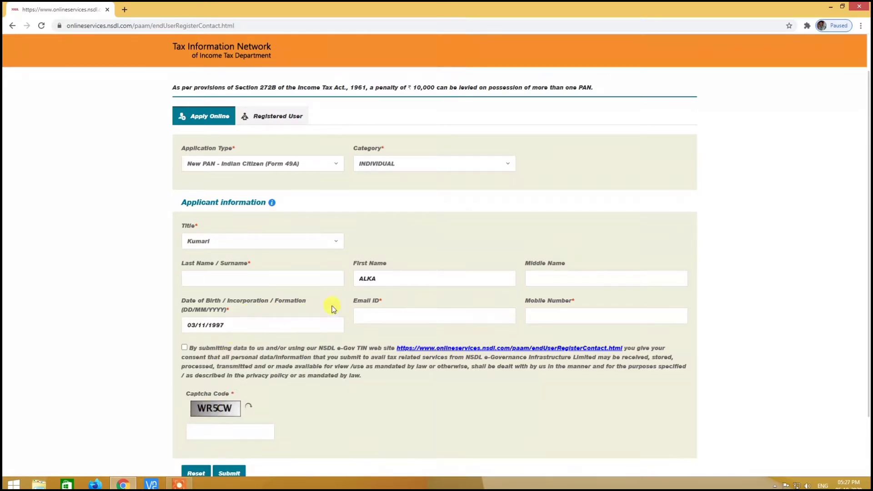
# - Enter the applicant's e-mail address, correcting a typo, and the mobile number
pyautogui.click(380, 316)
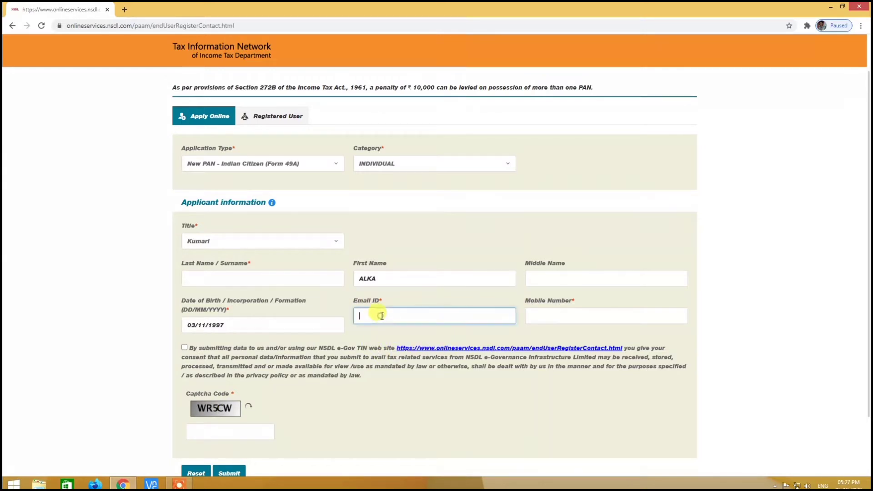
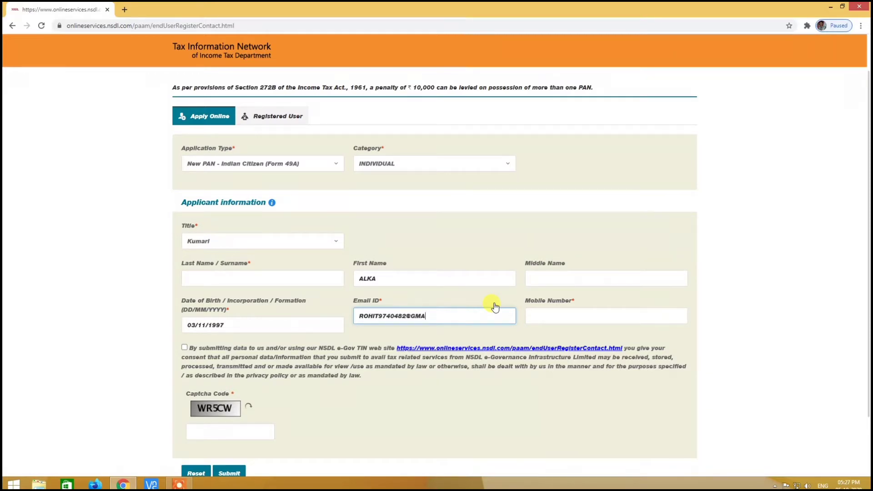
pyautogui.click(548, 313)
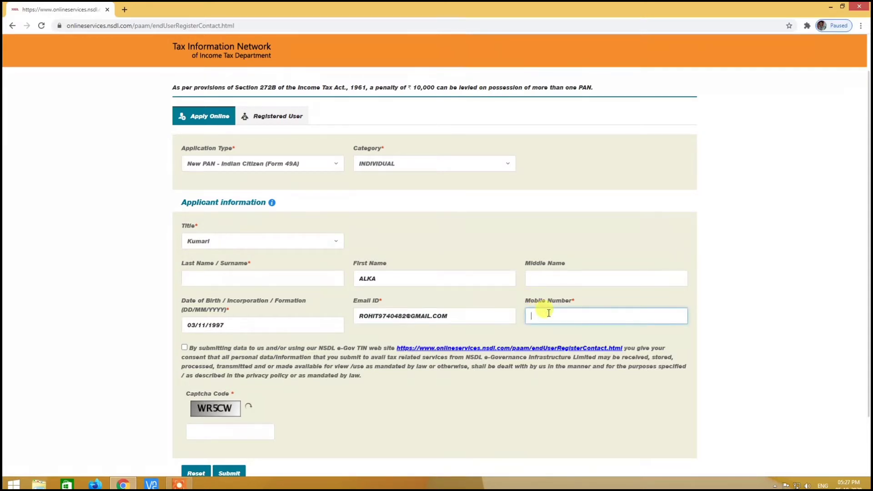
# - Tick the data-sharing consent and fill in the captcha code
pyautogui.click(185, 348)
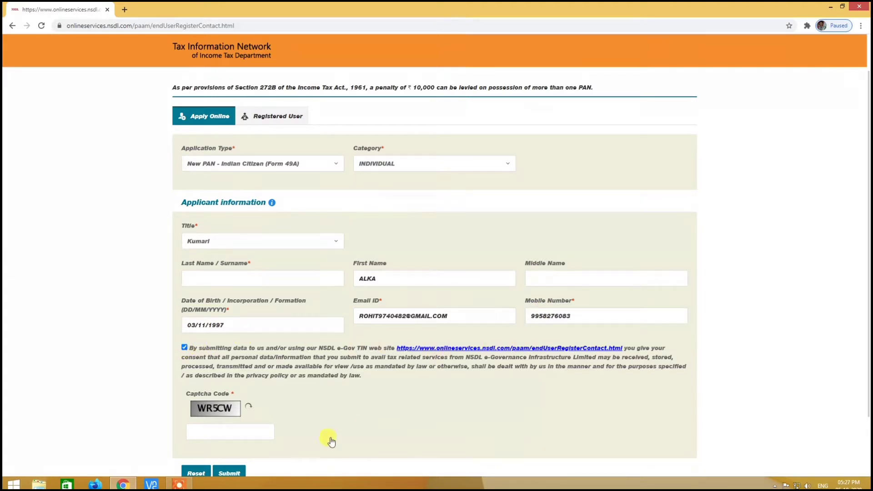
pyautogui.scroll(-2, 358, 405)
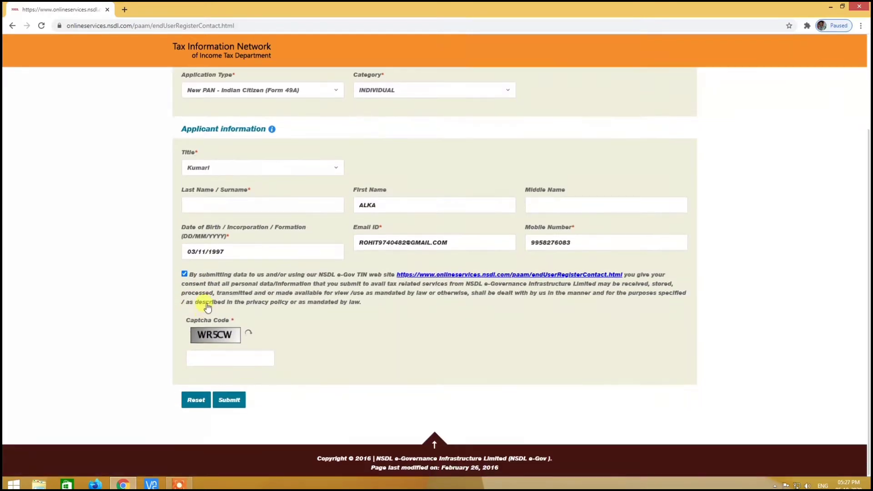
pyautogui.click(207, 359)
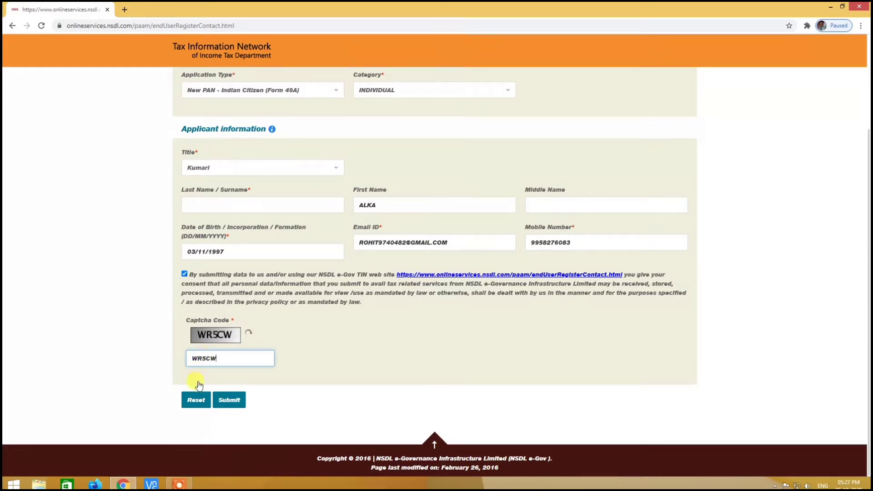
# - Submit the registration, supply the missing surname after the warning, and resubmit for a token number
pyautogui.click(228, 400)
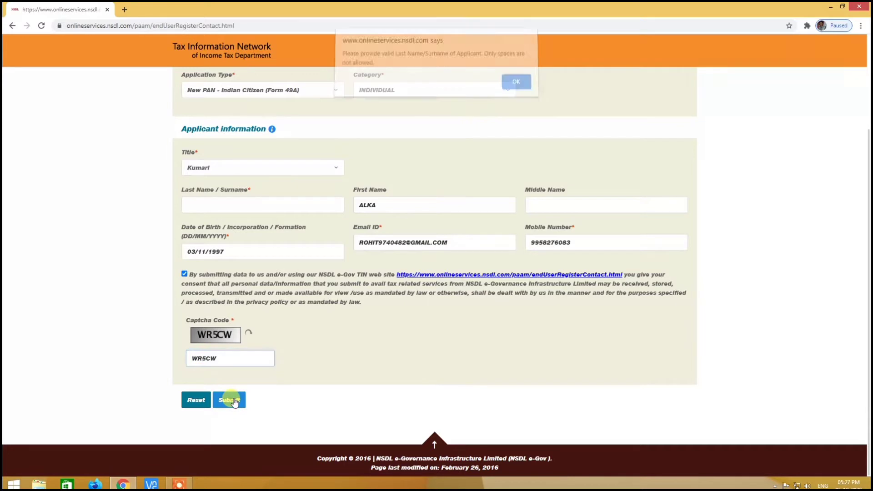
pyautogui.click(512, 85)
pyautogui.scroll(3, 435, 236)
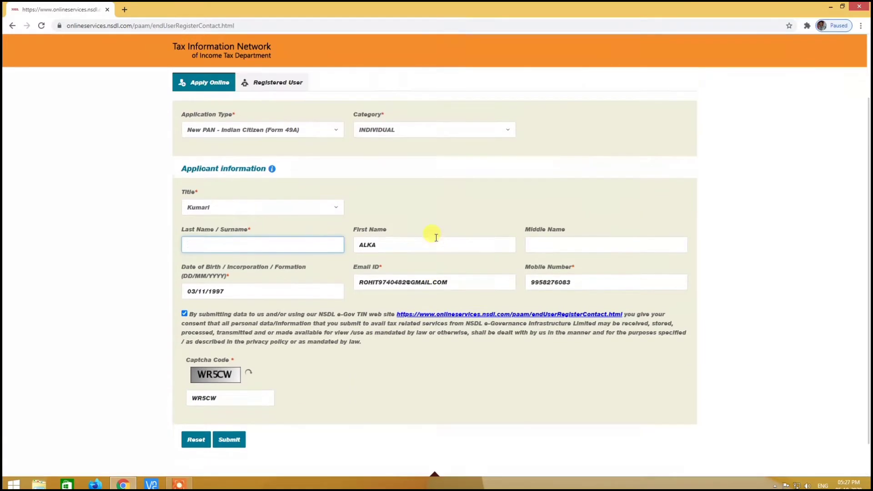
pyautogui.scroll(-3, 436, 240)
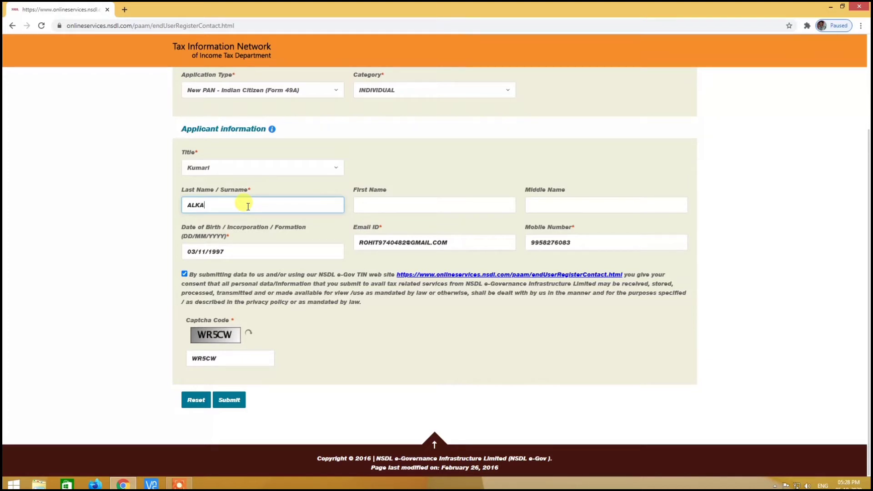
pyautogui.click(229, 400)
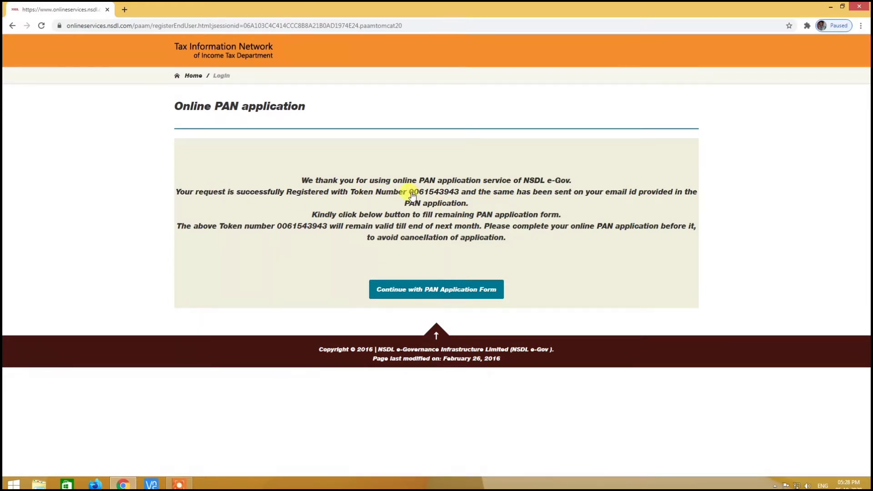
pyautogui.click(463, 290)
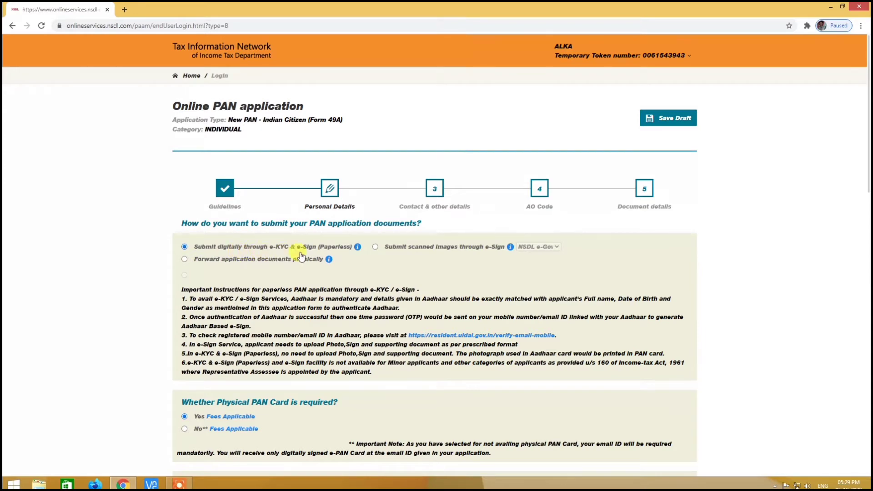
pyautogui.scroll(-2, 331, 249)
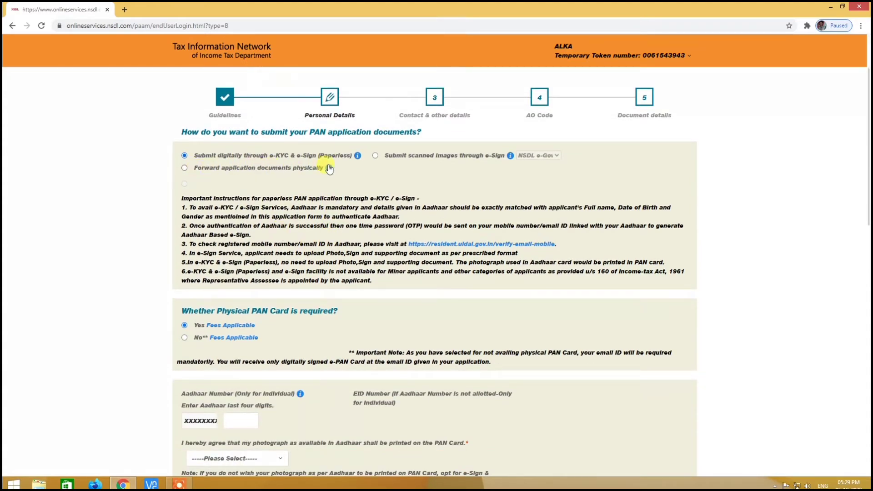
pyautogui.scroll(-2, 314, 286)
pyautogui.scroll(-1, 309, 296)
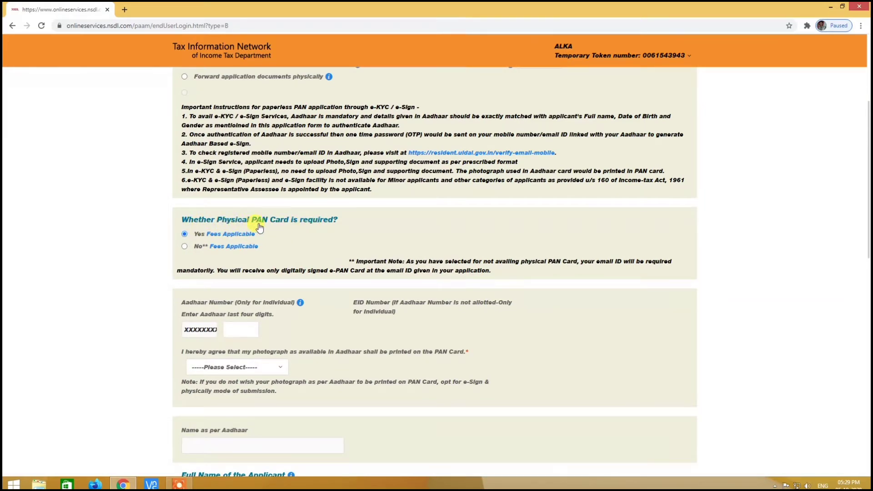
pyautogui.moveTo(195, 244)
pyautogui.scroll(-2, 314, 235)
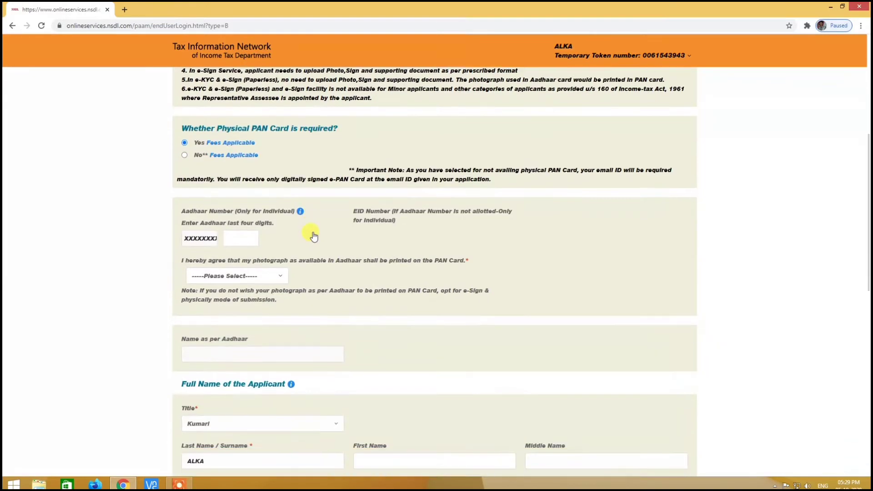
# - Enter the Aadhaar number's last four digits and set Aadhaar photograph printing consent to Yes
pyautogui.click(234, 239)
pyautogui.write('2050')
pyautogui.click(264, 277)
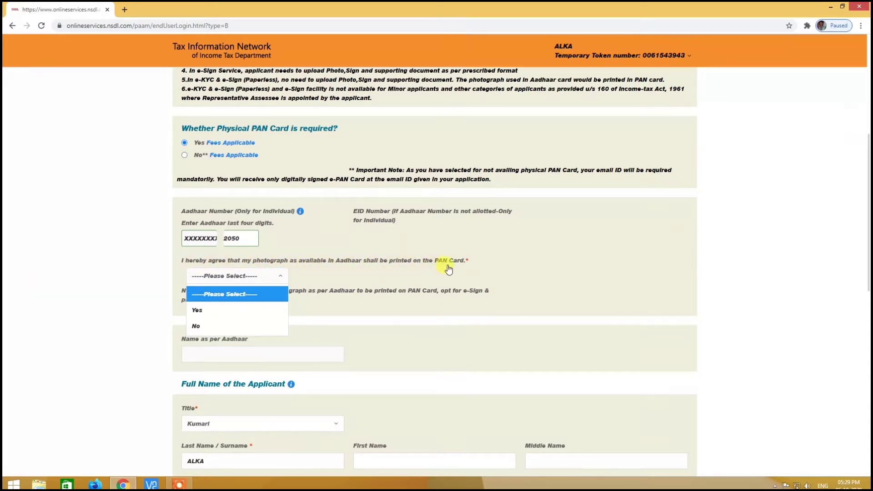
pyautogui.click(211, 312)
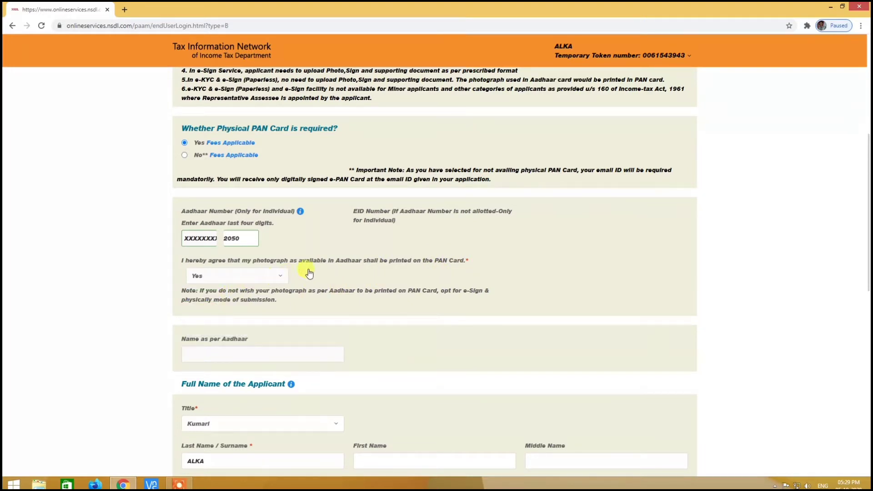
pyautogui.scroll(-2, 308, 273)
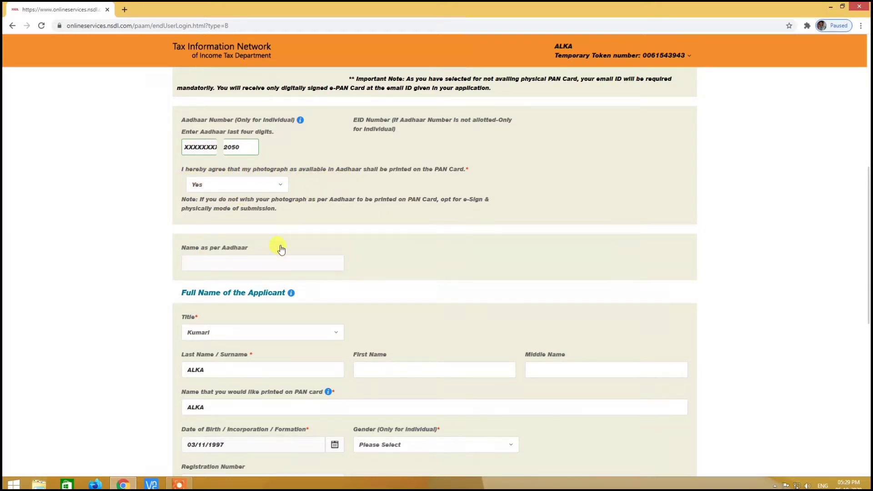
pyautogui.scroll(-1, 224, 262)
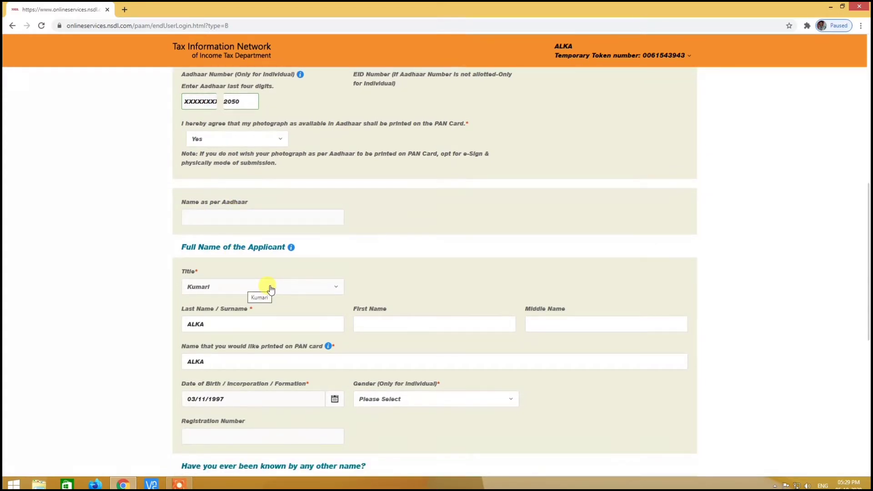
pyautogui.scroll(-2, 302, 293)
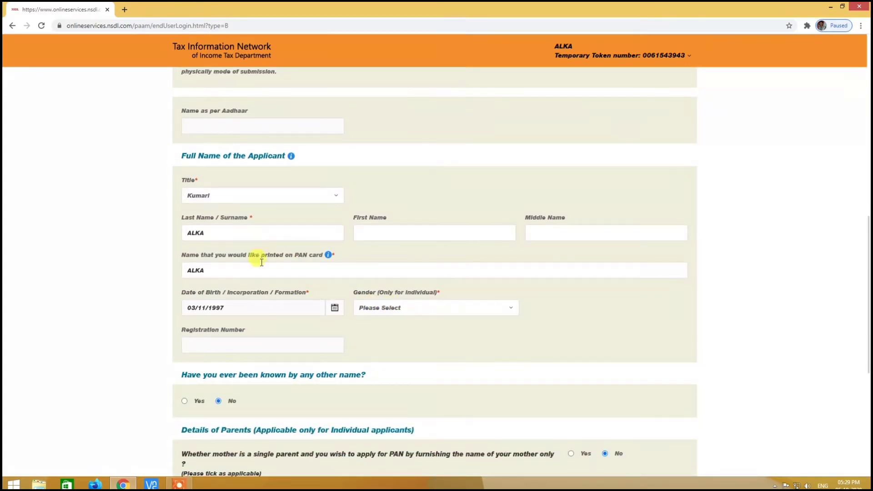
# - Set gender to Female and answer No to being known by another name
pyautogui.click(414, 310)
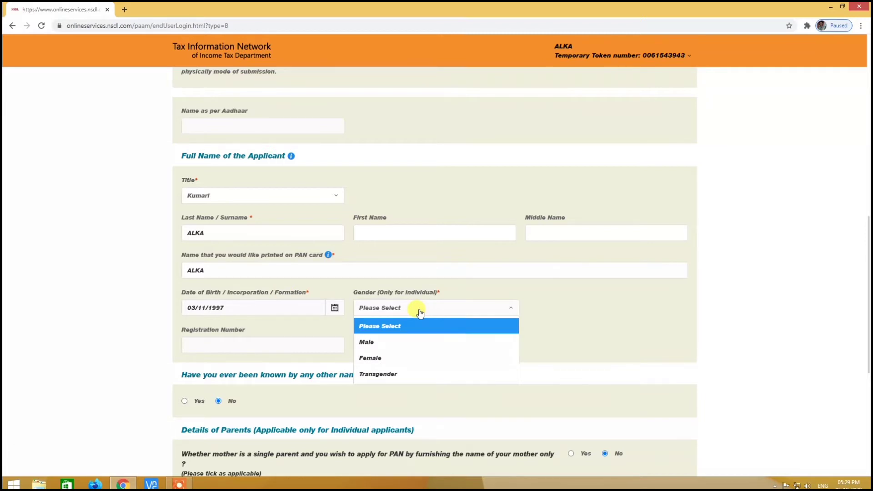
pyautogui.click(370, 358)
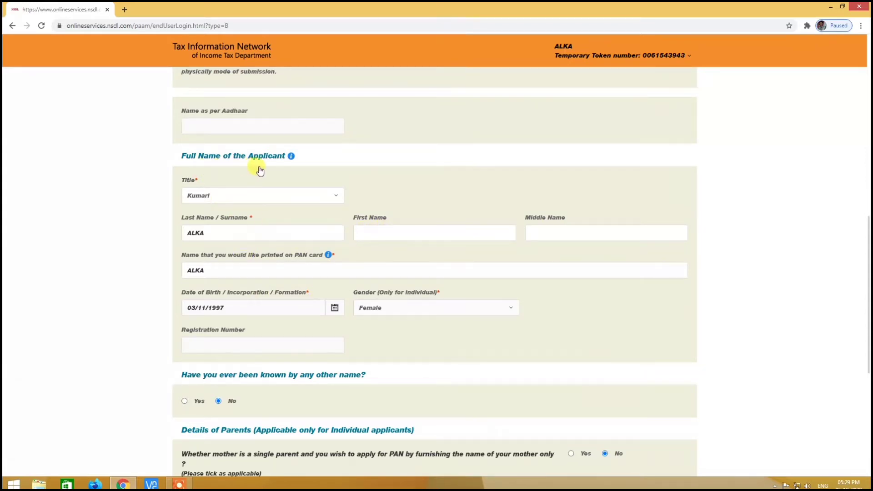
pyautogui.scroll(-2, 356, 255)
pyautogui.click(217, 307)
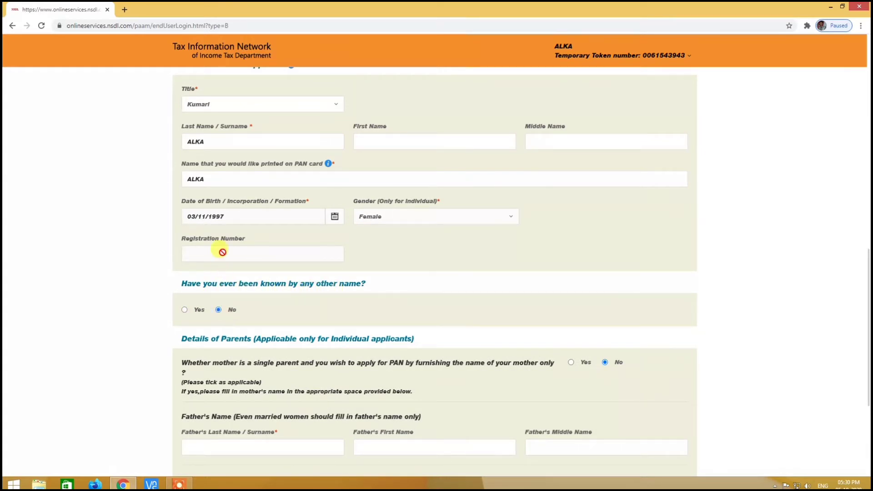
# - Fill in the father's surname and advance to Contact & other details
pyautogui.scroll(-1, 311, 308)
pyautogui.scroll(-3, 311, 308)
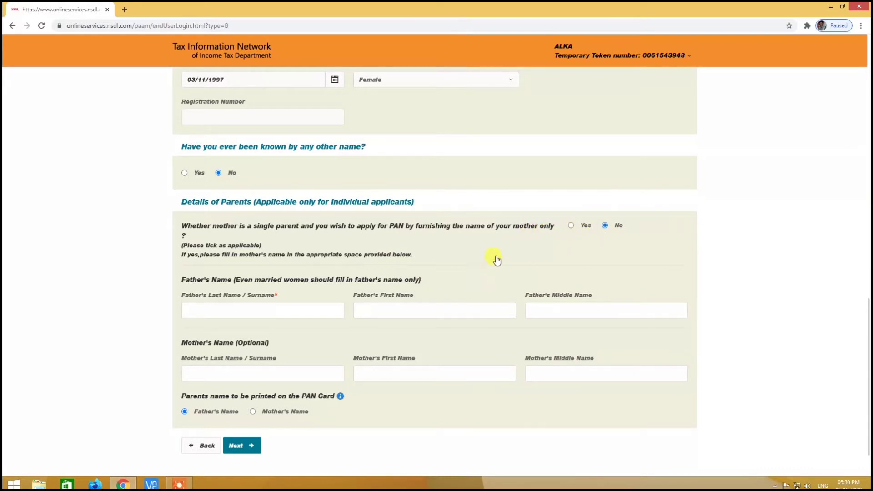
pyautogui.scroll(-1, 293, 275)
pyautogui.click(196, 262)
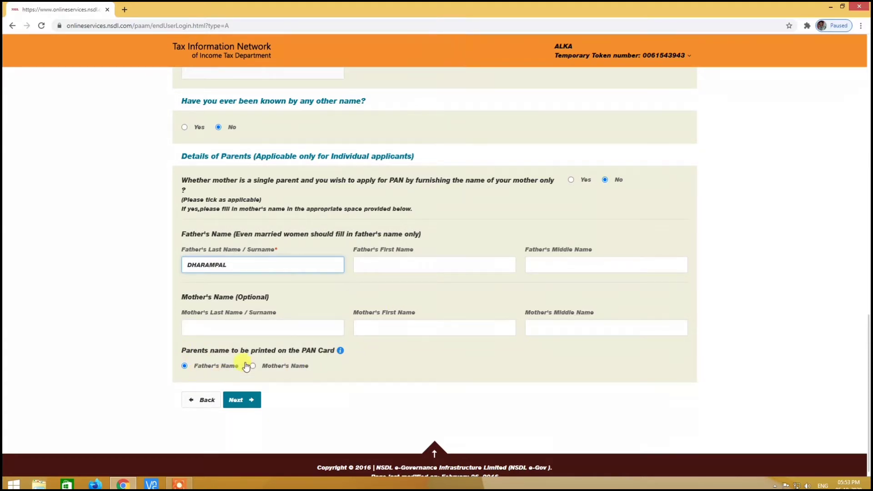
pyautogui.click(243, 401)
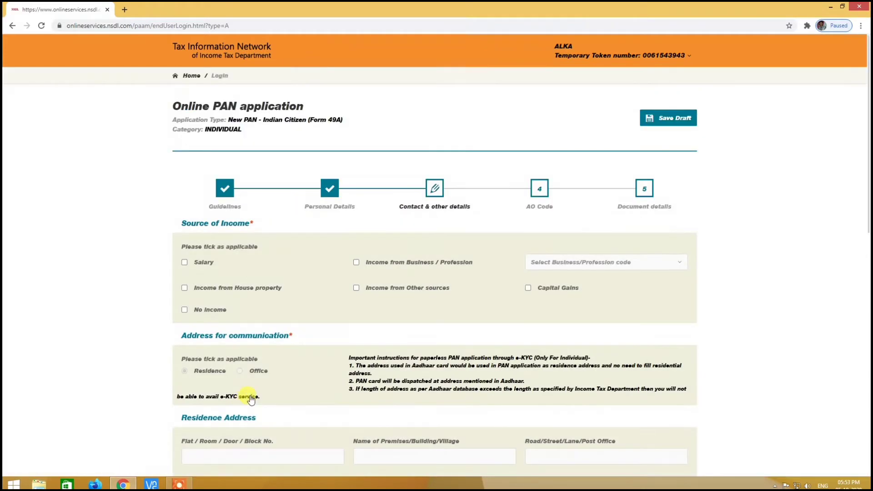
# - Select No Income as the income source and set the ISD country code to INDIA (91)
pyautogui.click(192, 310)
pyautogui.scroll(-3, 377, 331)
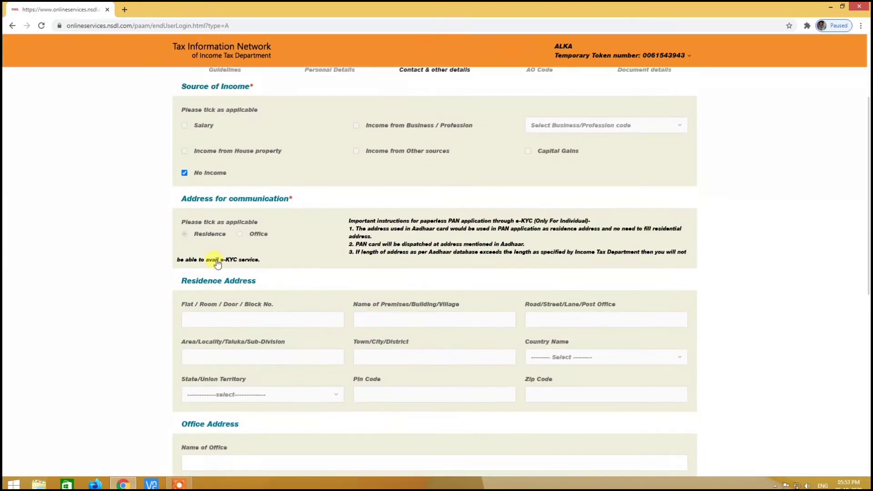
pyautogui.scroll(-3, 333, 303)
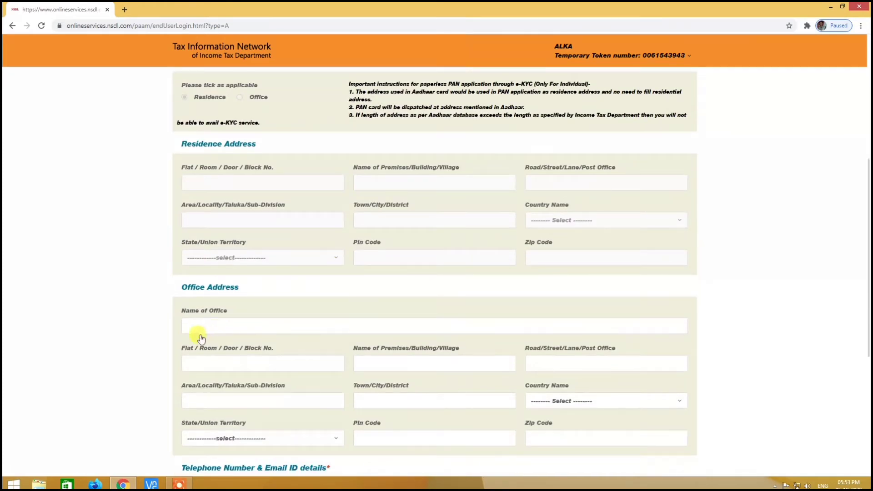
pyautogui.scroll(-5, 335, 319)
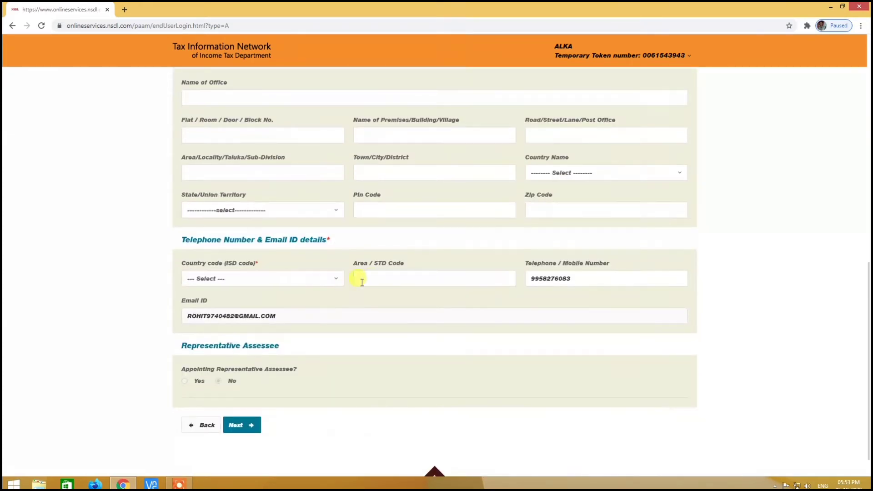
pyautogui.click(271, 284)
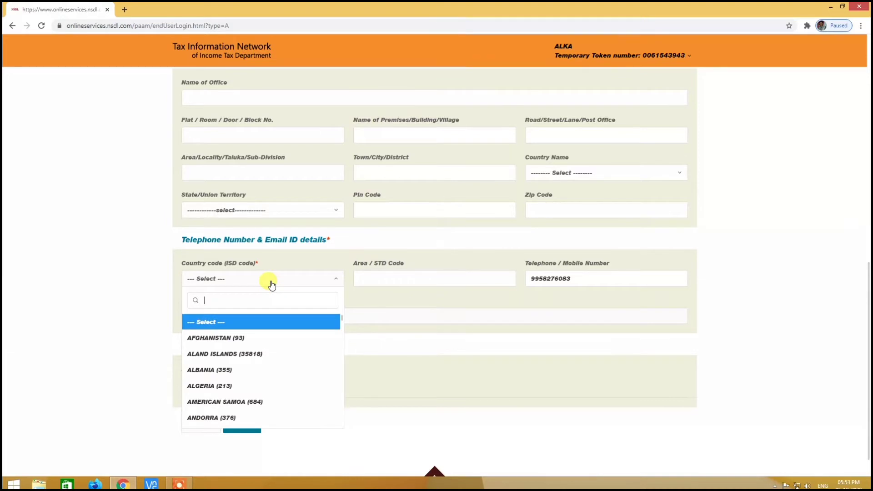
pyautogui.write('Ind')
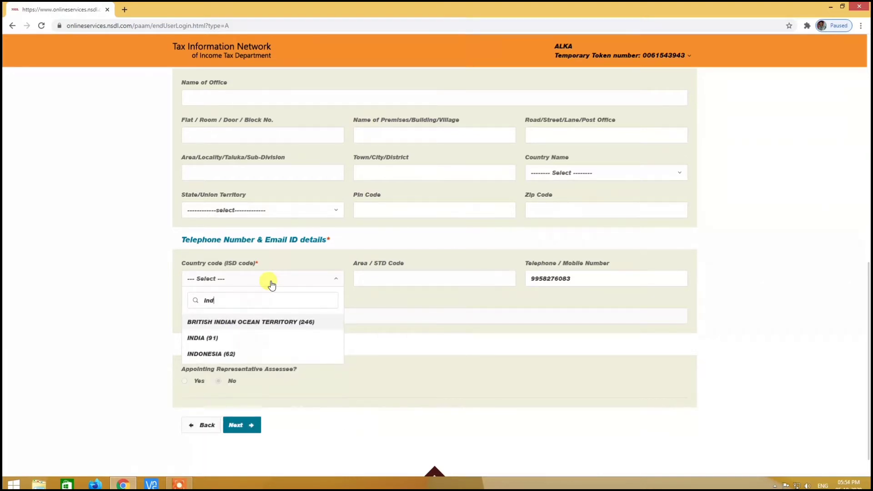
pyautogui.click(218, 338)
pyautogui.click(392, 279)
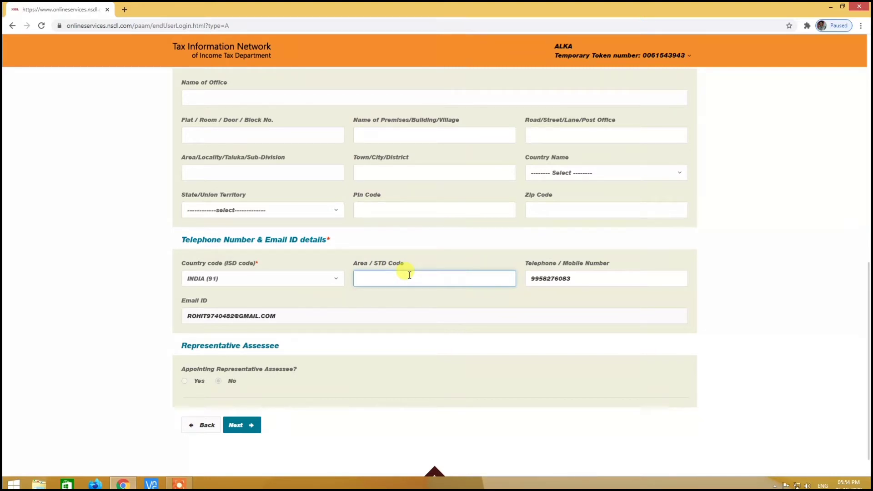
# - On the AO Code step, look up Indian Citizen AO codes with state DELHI
pyautogui.click(241, 425)
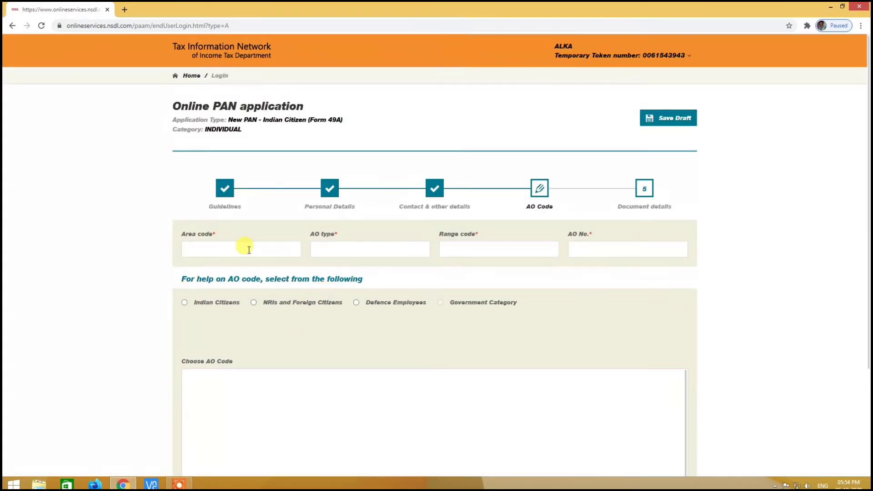
pyautogui.scroll(-2, 244, 247)
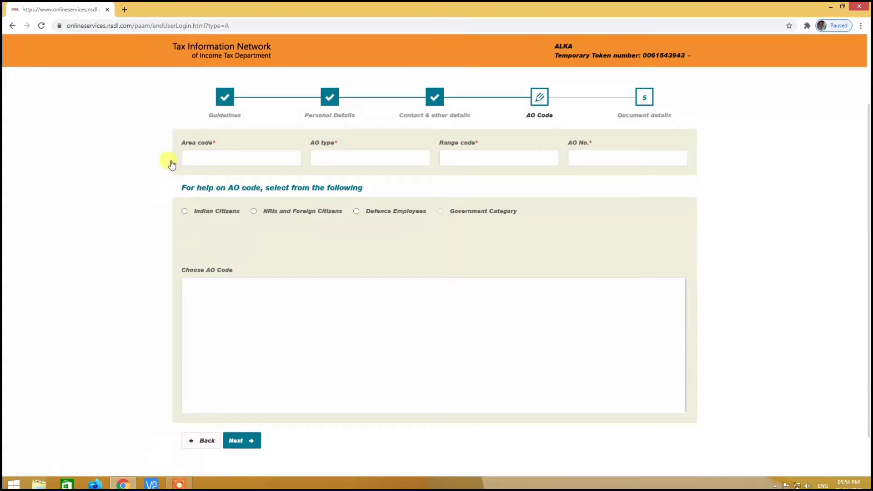
pyautogui.click(185, 211)
pyautogui.click(249, 247)
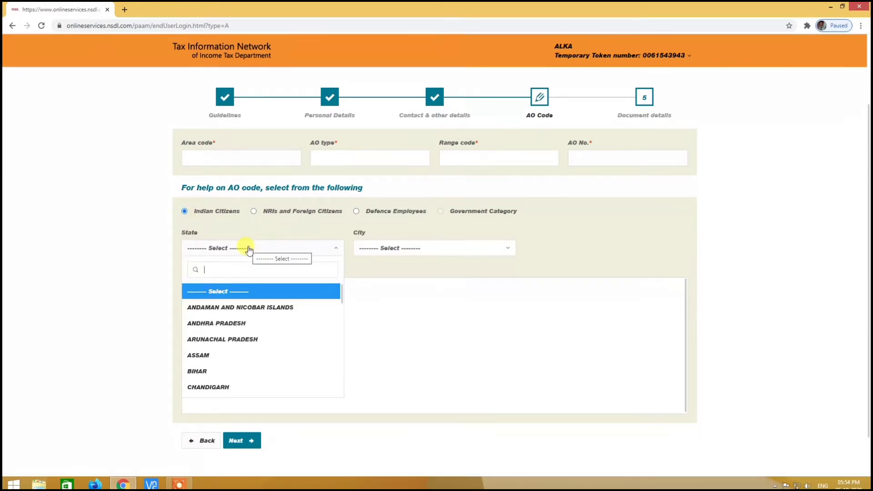
pyautogui.write('del')
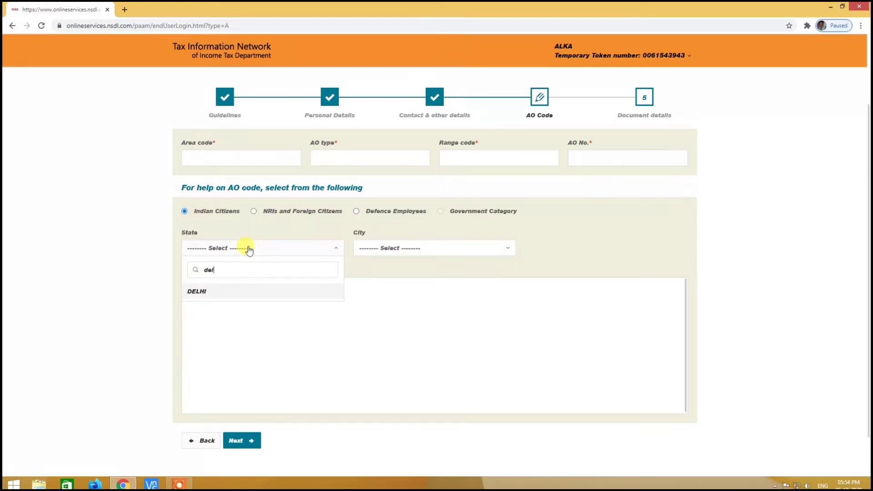
pyautogui.click(229, 292)
# - Choose city DELHI, pick AO WARD 1(1) (DEL/W/31/1), and continue to Document details
pyautogui.click(425, 248)
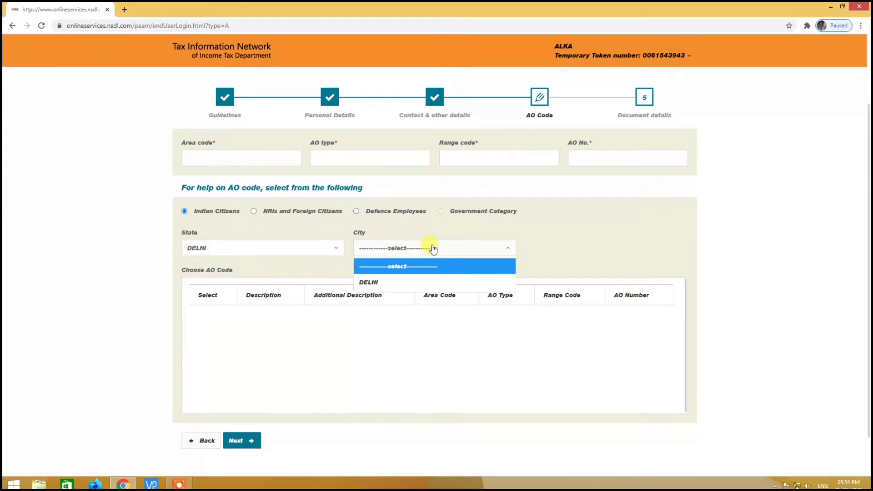
pyautogui.click(399, 282)
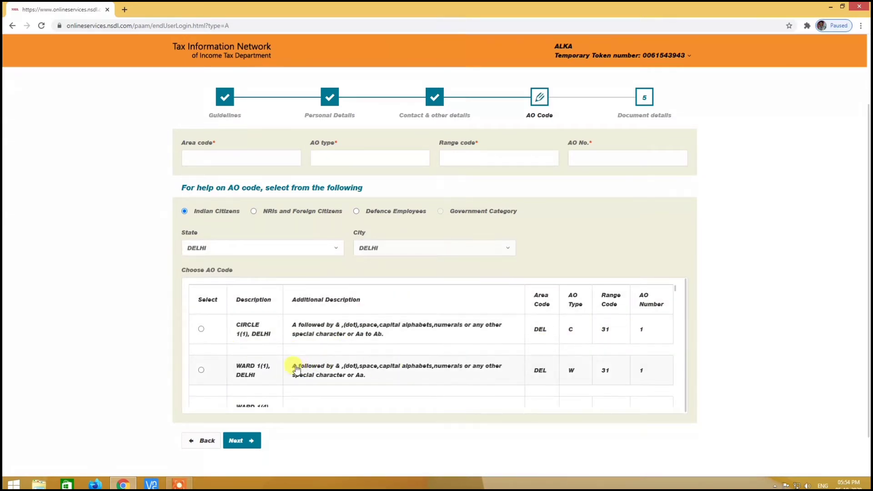
pyautogui.click(201, 369)
pyautogui.click(248, 440)
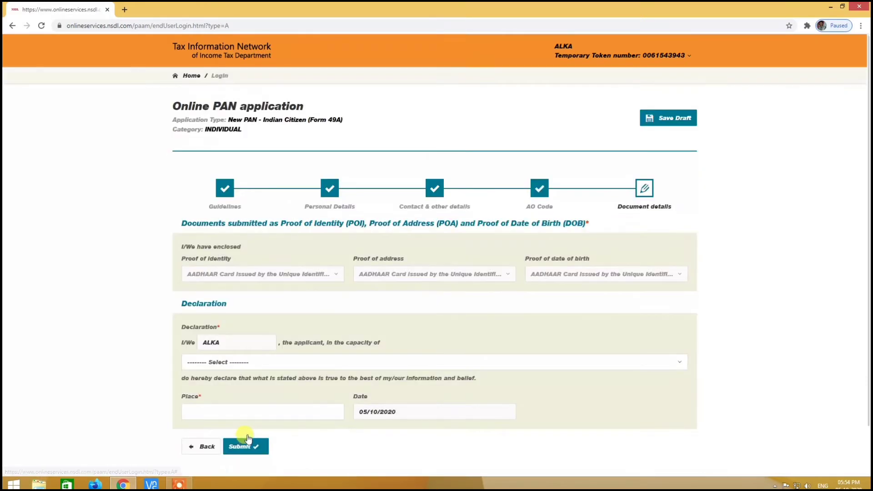
# - Declare in the capacity of Himself/Herself with place DELHI and submit Form 49A
pyautogui.scroll(-2, 256, 326)
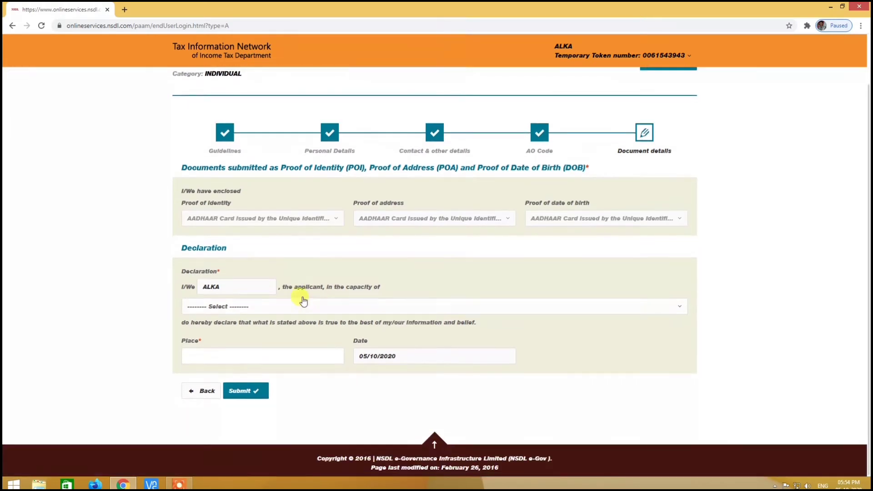
pyautogui.click(253, 287)
pyautogui.click(263, 313)
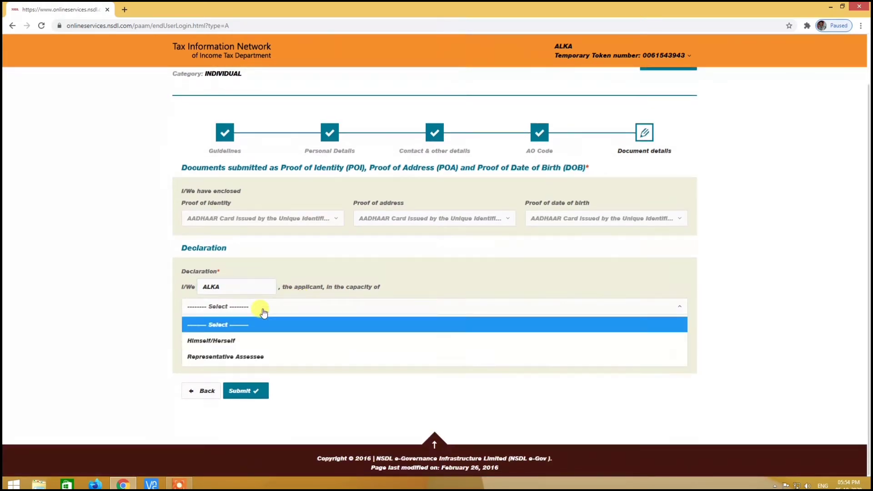
pyautogui.click(240, 341)
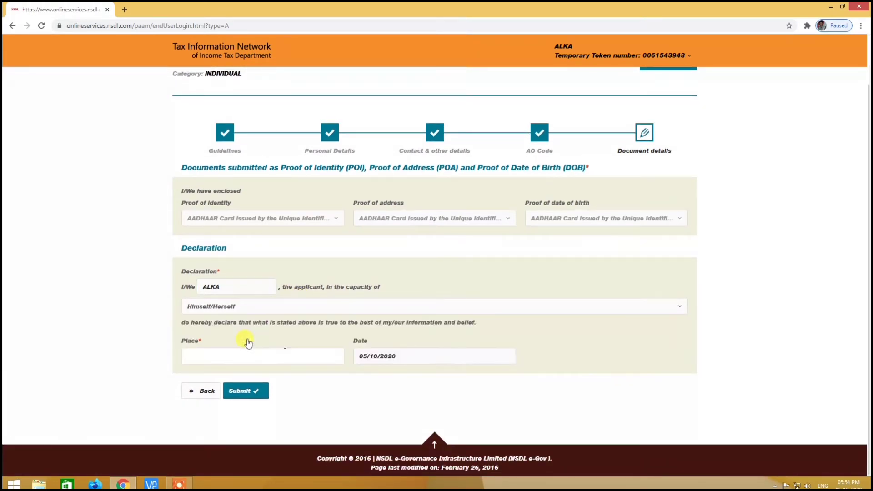
pyautogui.click(227, 358)
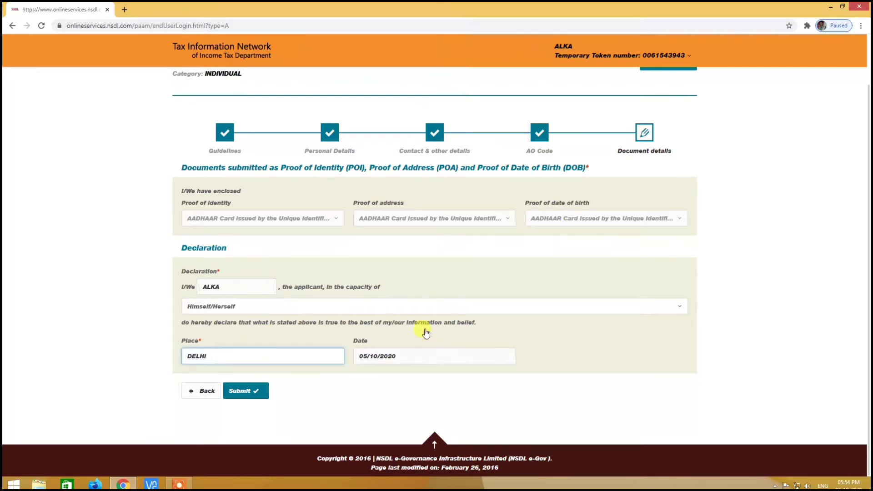
pyautogui.click(250, 393)
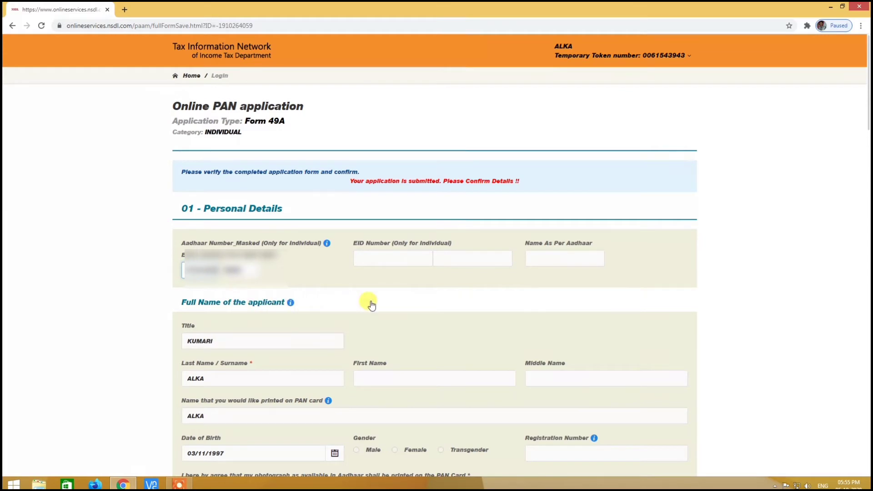
# - Review every section of the Form 49A summary, then confirm the details to reach the payment page
pyautogui.scroll(-2, 354, 302)
pyautogui.scroll(-2, 410, 291)
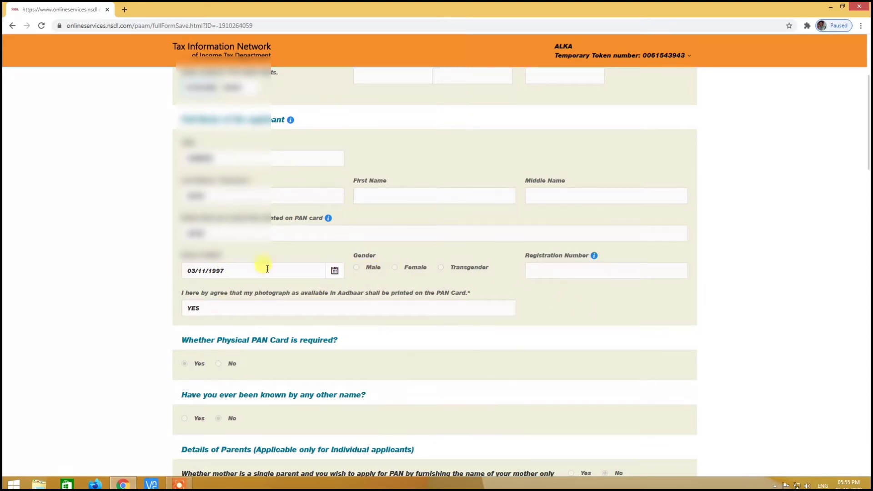
pyautogui.scroll(-2, 555, 253)
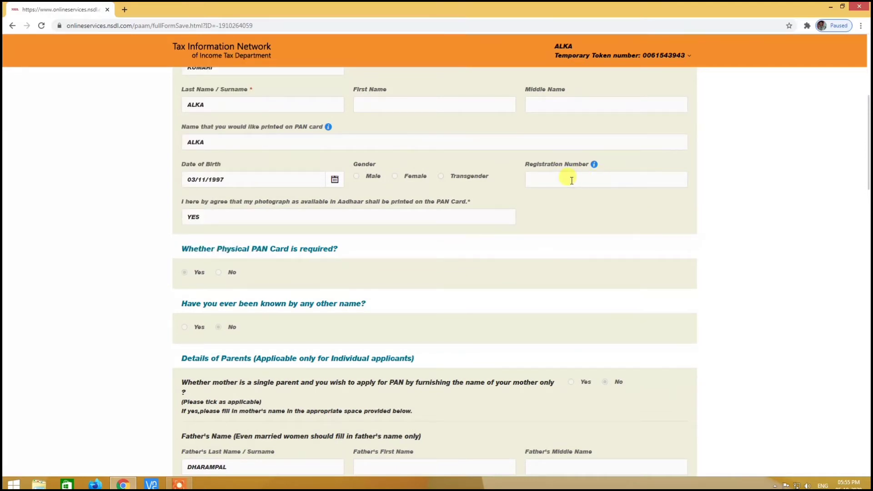
pyautogui.click(571, 180)
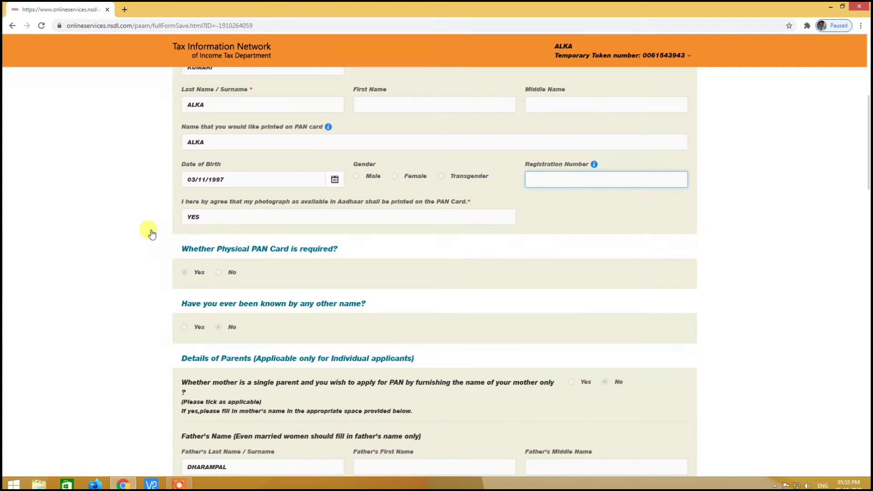
pyautogui.scroll(-3, 273, 241)
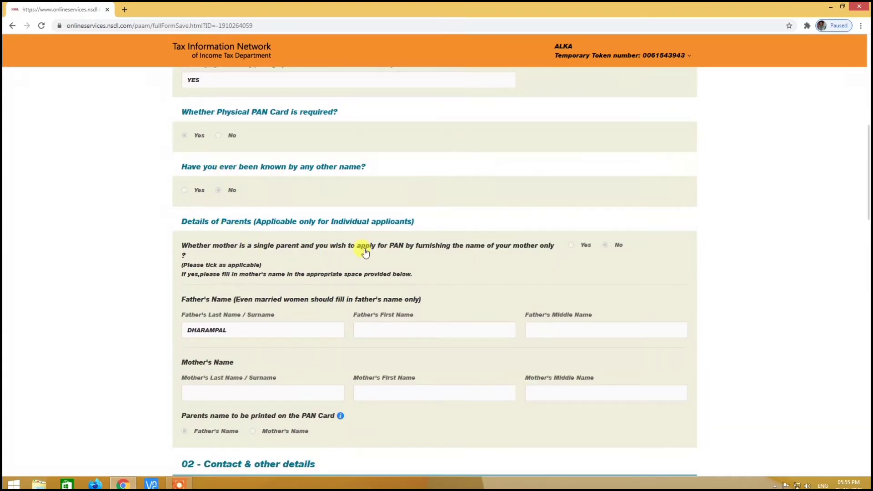
pyautogui.scroll(-2, 359, 247)
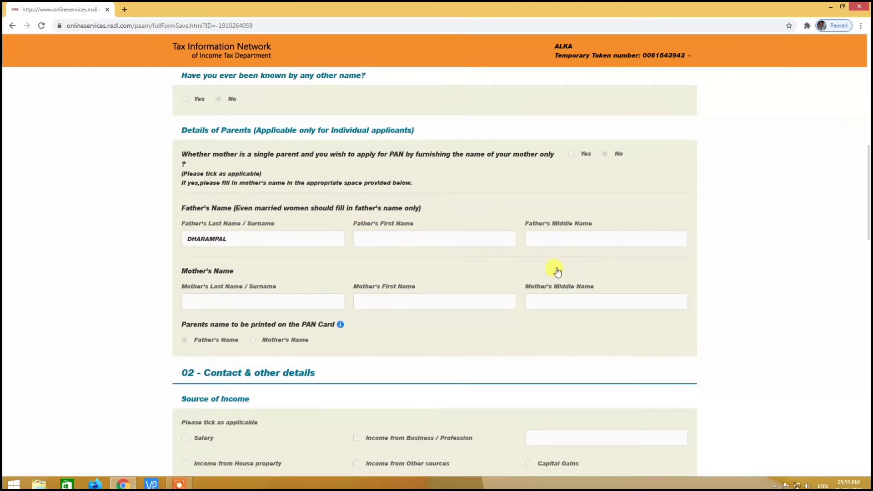
pyautogui.scroll(-1, 413, 302)
pyautogui.scroll(-5, 411, 301)
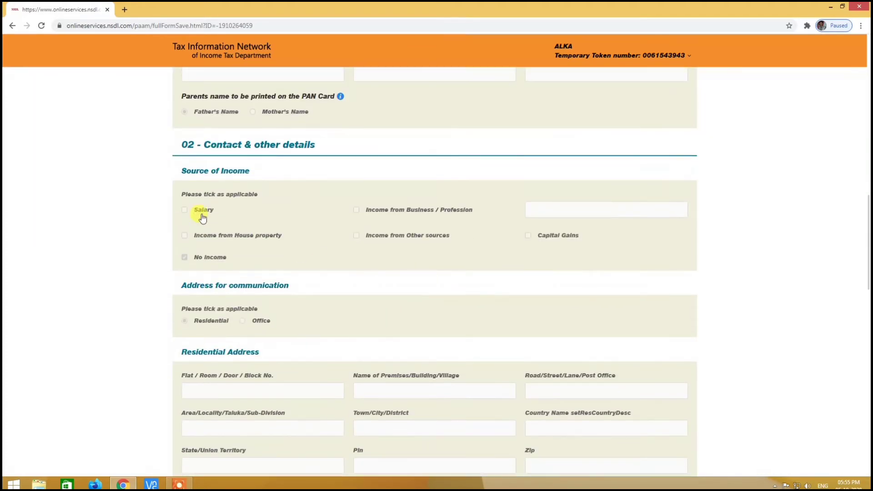
pyautogui.scroll(-3, 341, 253)
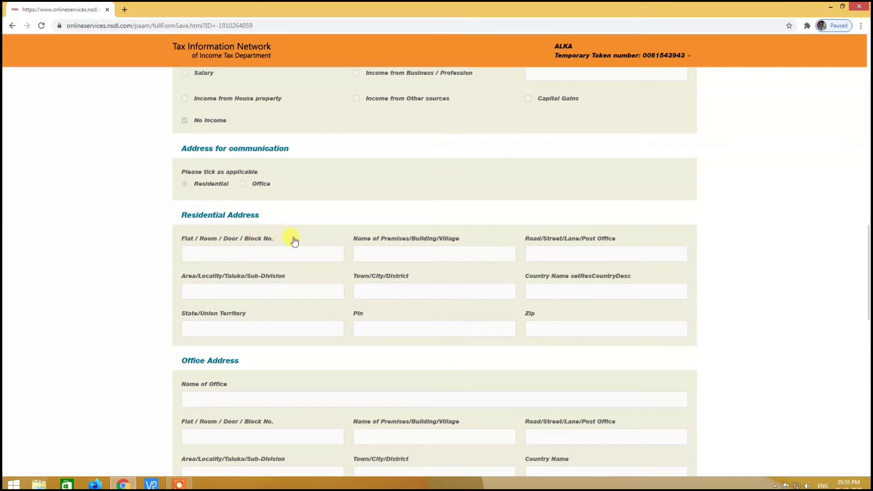
pyautogui.scroll(-5, 292, 239)
pyautogui.scroll(-4, 330, 279)
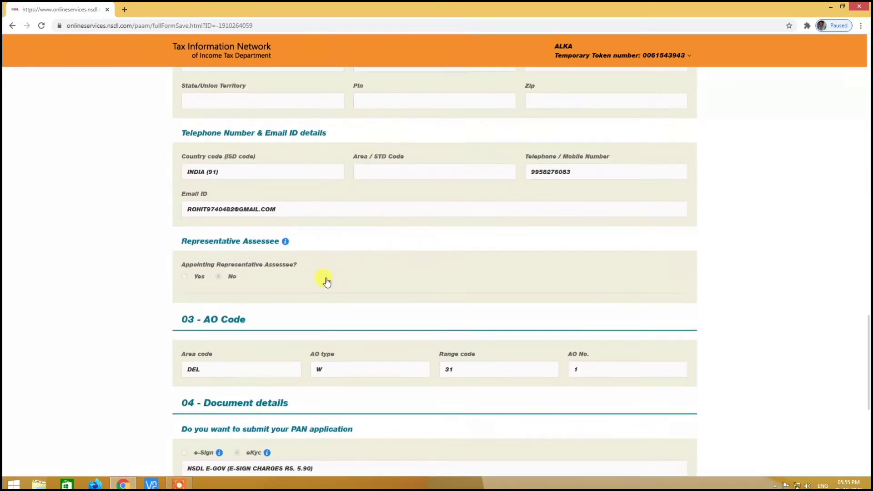
pyautogui.scroll(-5, 338, 291)
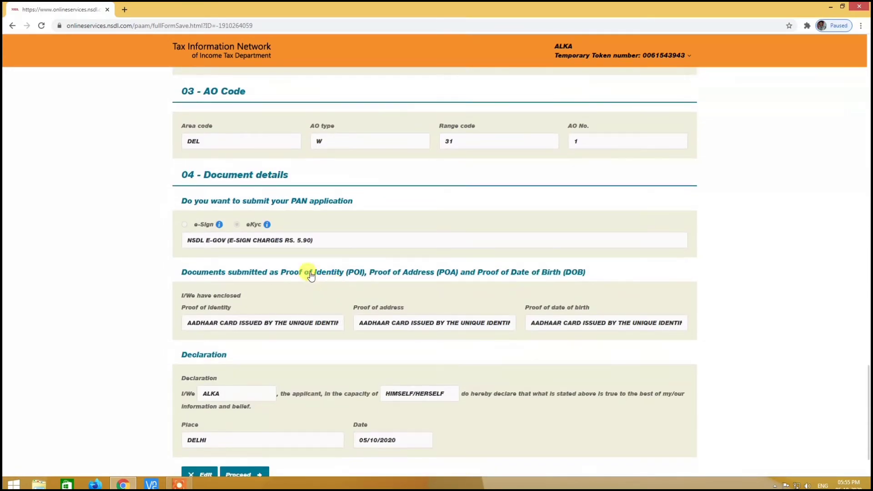
pyautogui.scroll(-2, 342, 300)
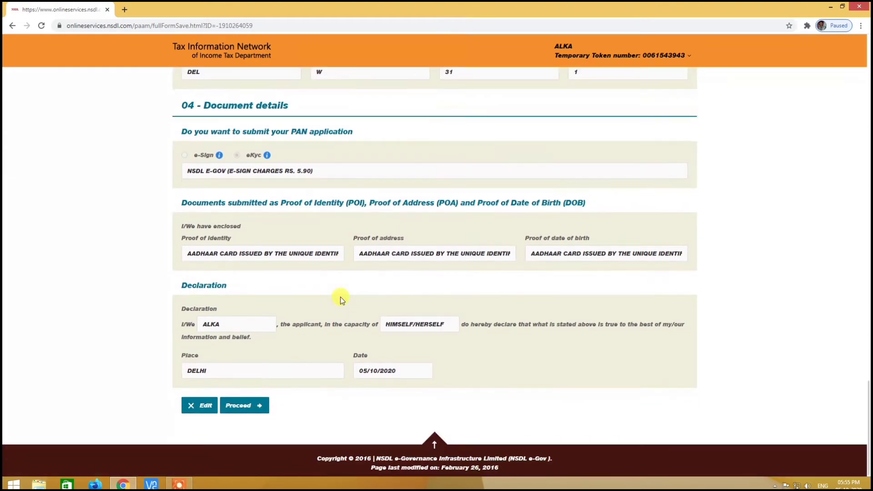
pyautogui.click(246, 410)
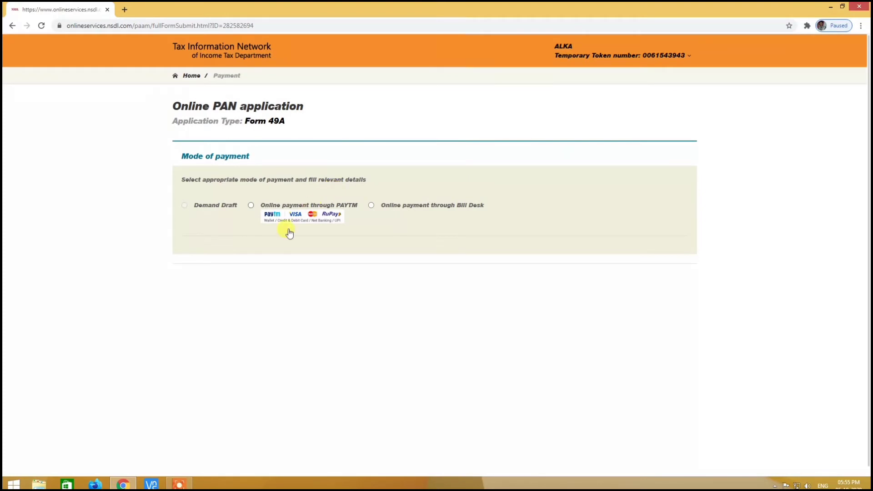
# - Choose online payment through PAYTM, accept the terms of service, and proceed to the ₹106.90 checkout
pyautogui.click(251, 207)
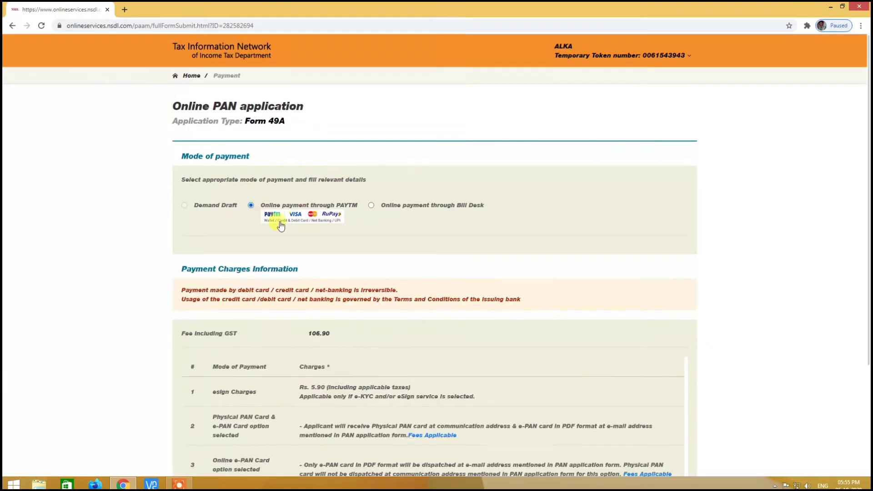
pyautogui.scroll(-3, 407, 236)
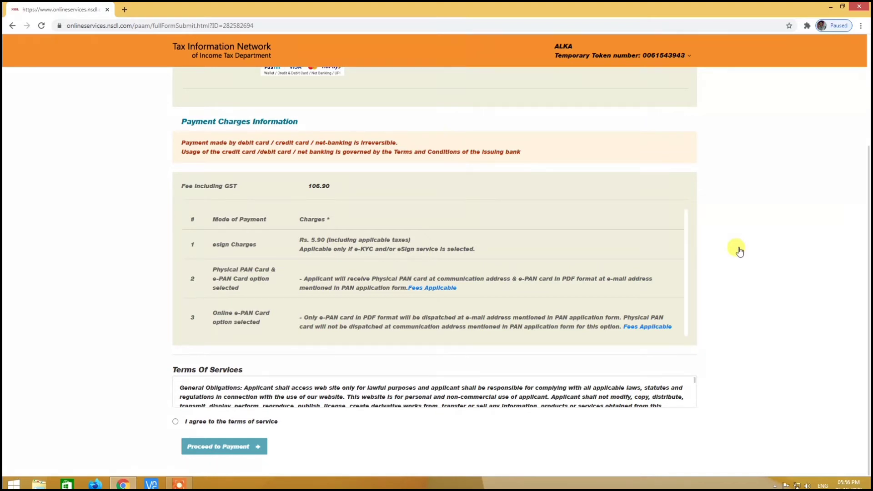
pyautogui.click(176, 422)
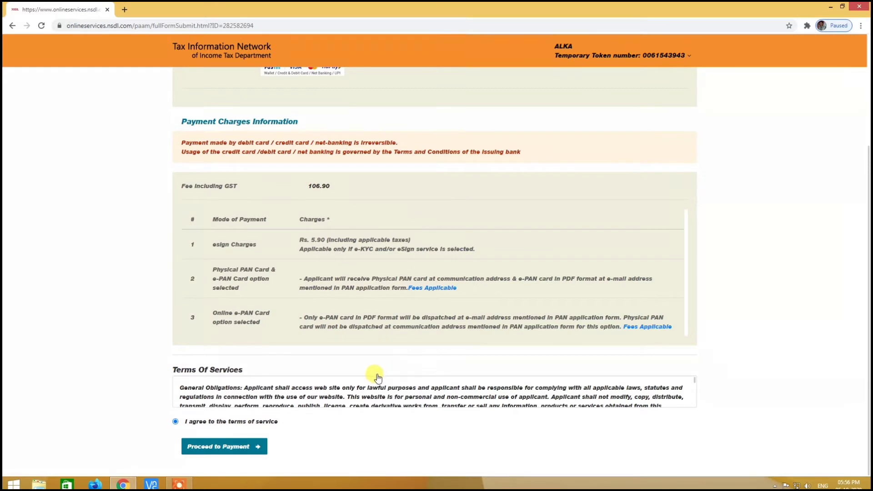
pyautogui.click(237, 450)
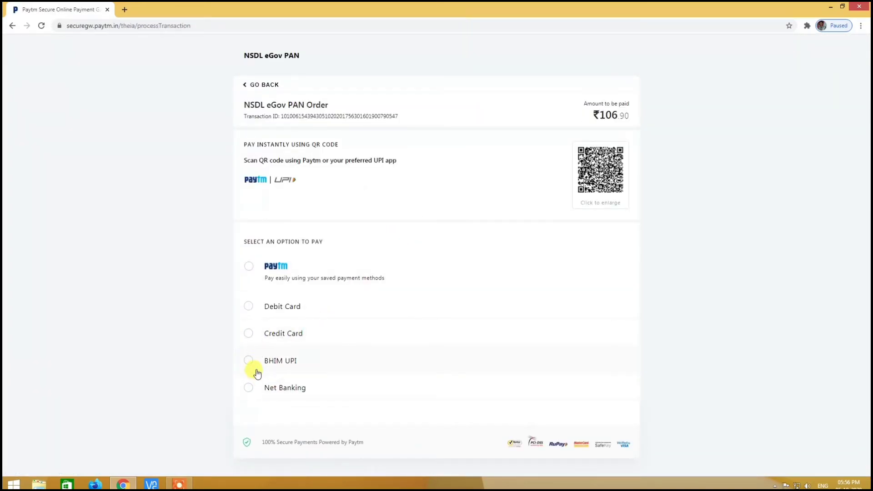
# - Pay ₹106.90 with BHIM UPI, entering the payer's UPI address
pyautogui.click(246, 361)
pyautogui.click(439, 364)
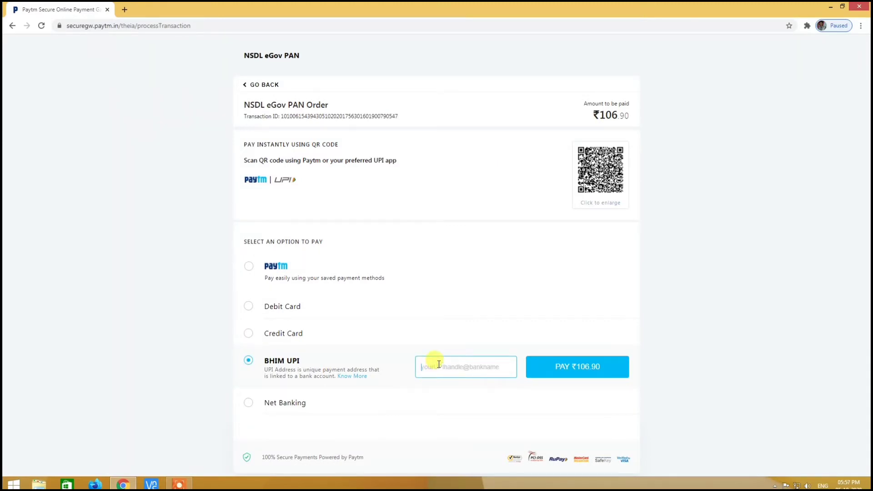
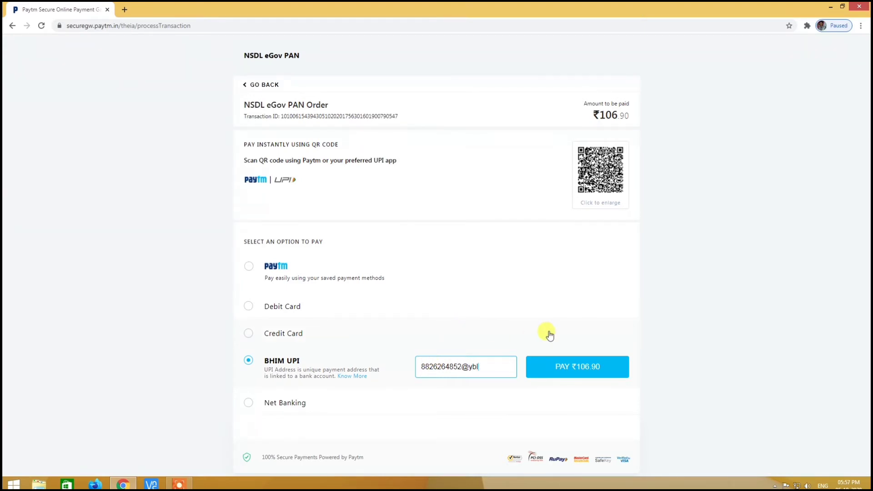
pyautogui.click(569, 370)
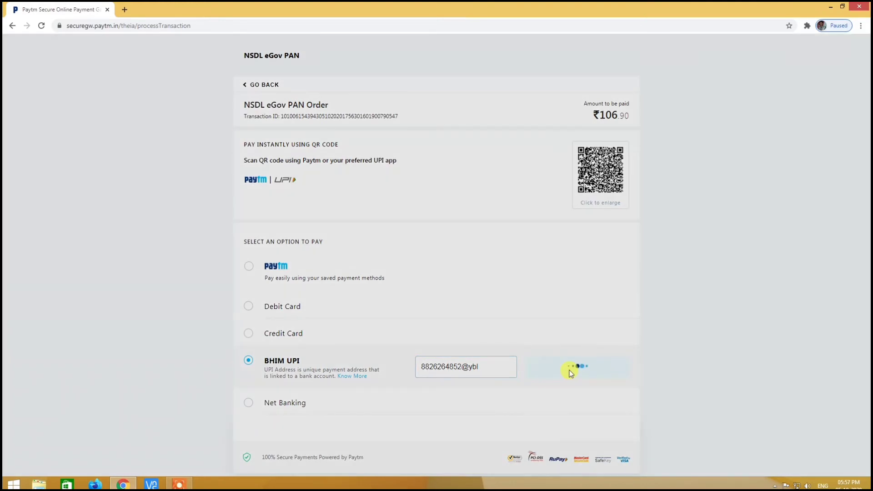